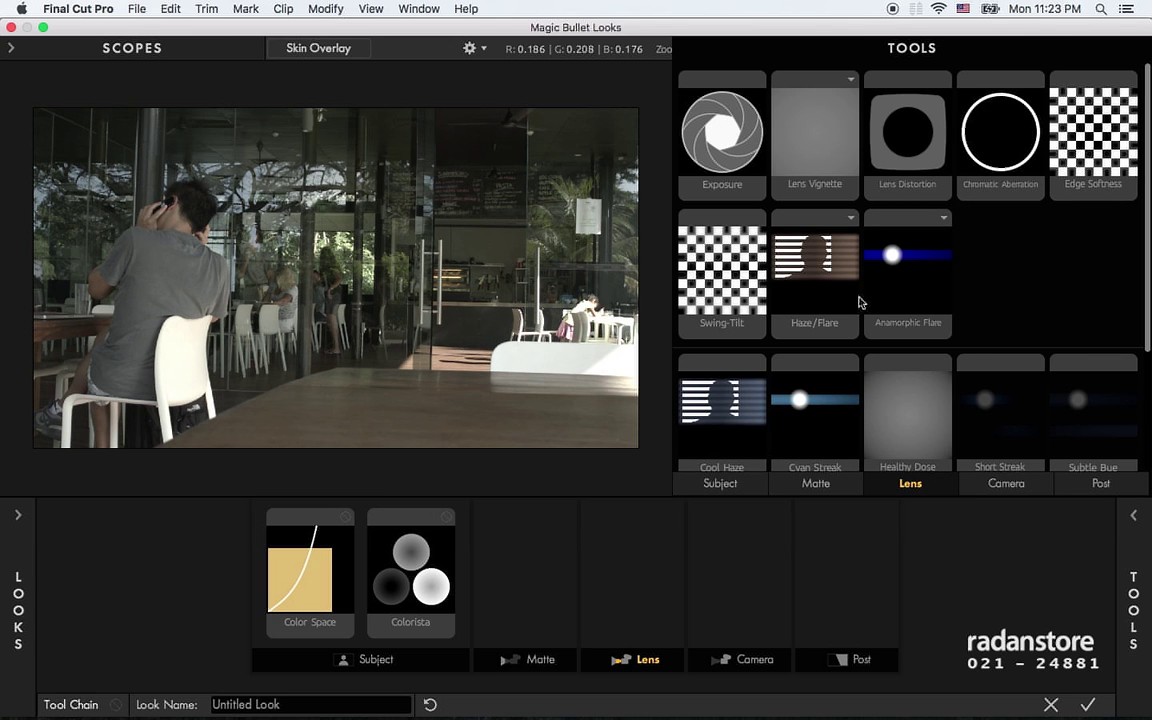
- Add a Lens Vignette and shape it into a tall ellipse over the seated man
drag(812, 140, 270, 276)
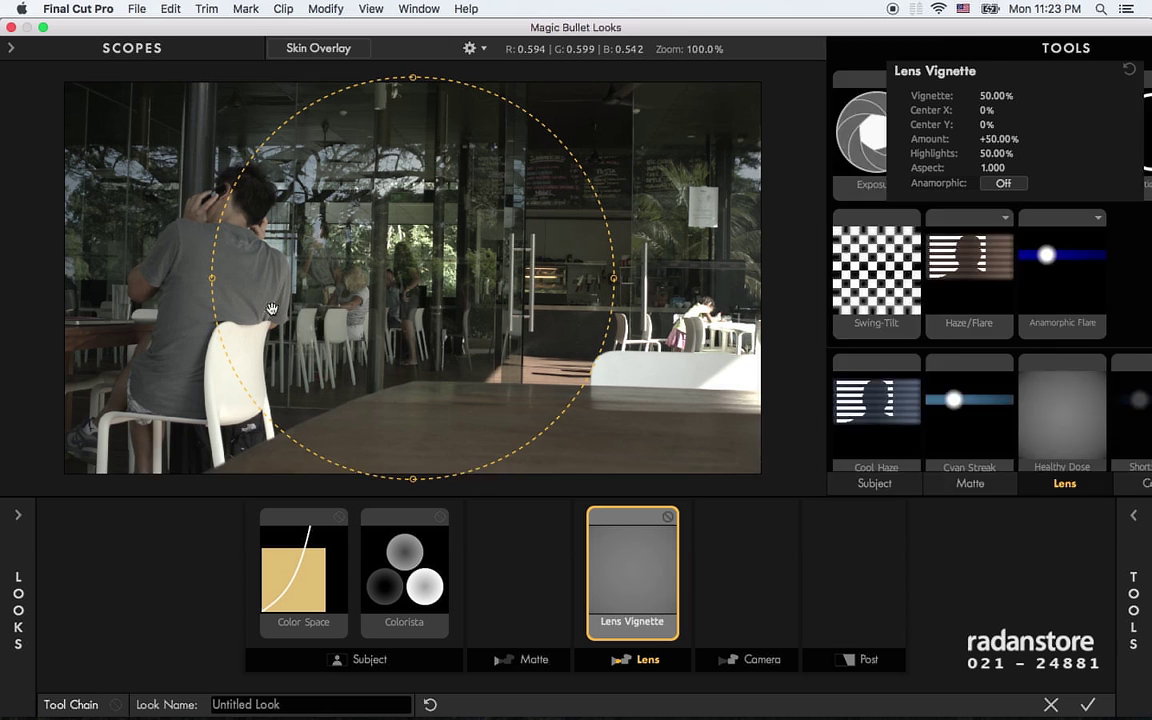
drag(538, 462, 489, 406)
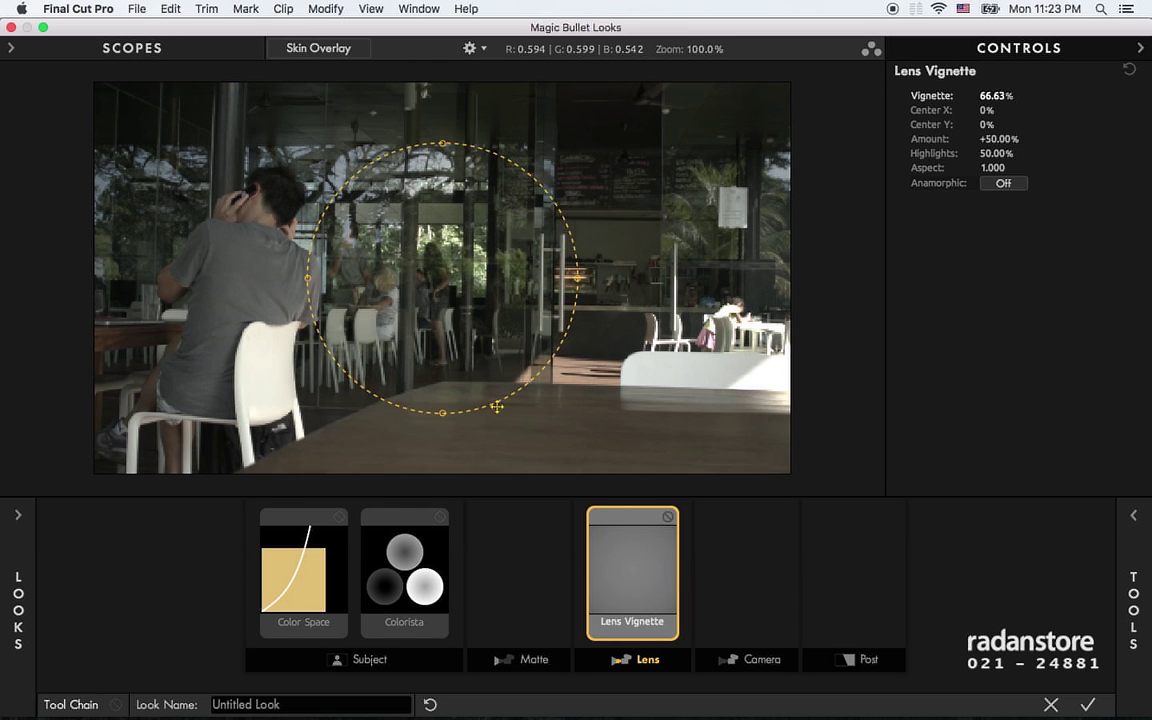
drag(487, 294, 300, 307)
drag(390, 290, 263, 290)
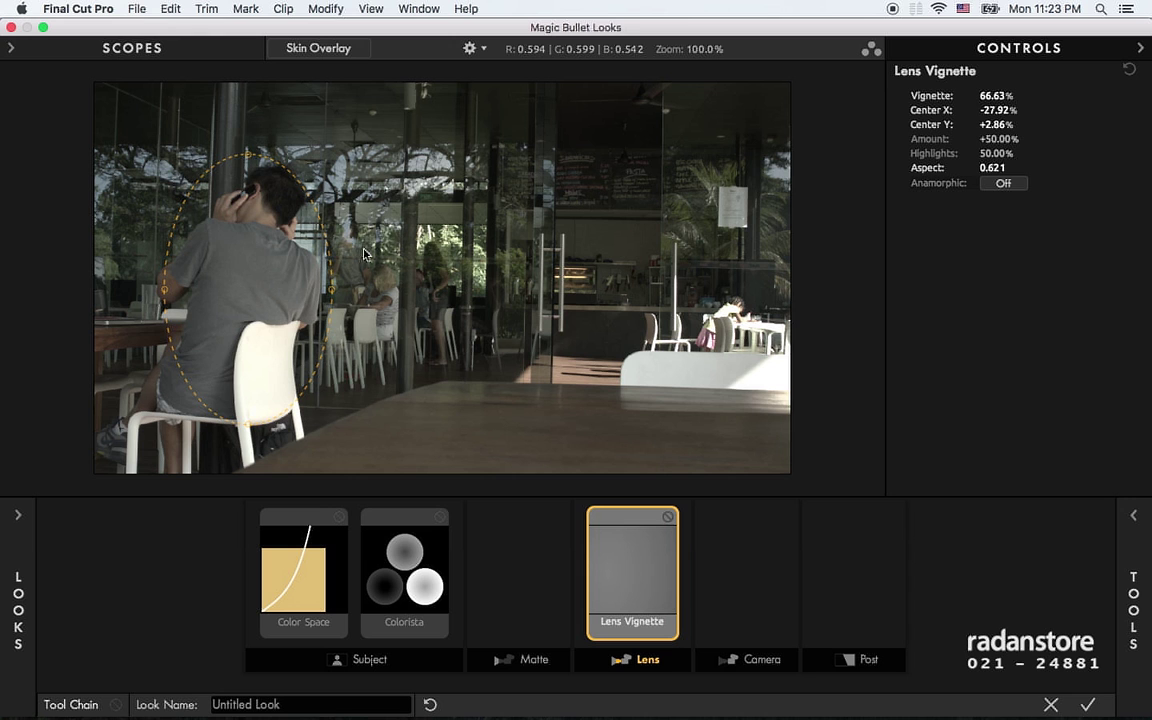
drag(300, 268, 301, 275)
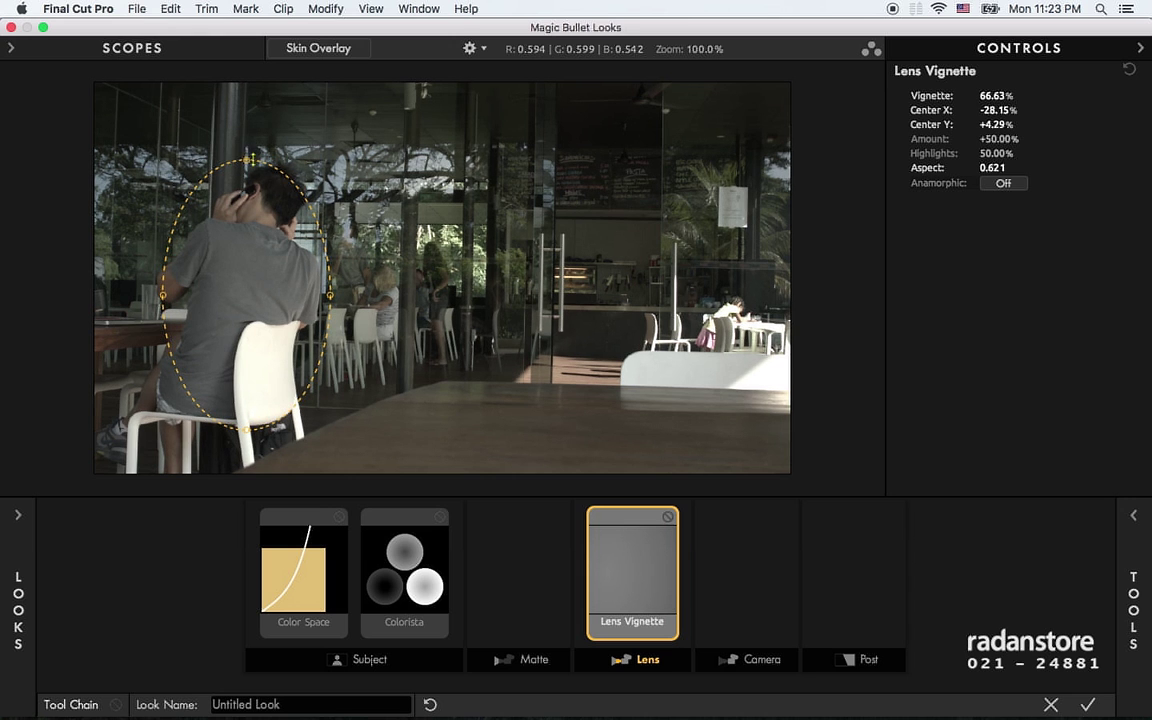
drag(282, 177, 281, 164)
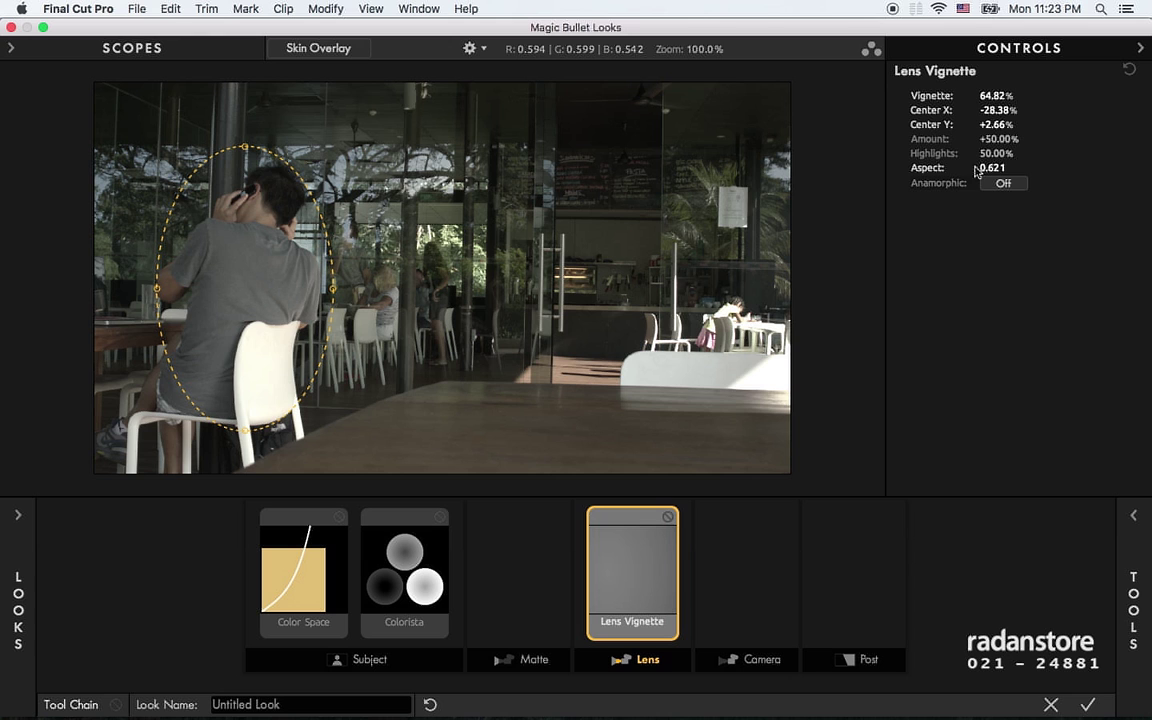
- Raise the vignette Amount to +100% and fine-tune the ellipse's position around the man
drag(995, 140, 726, 291)
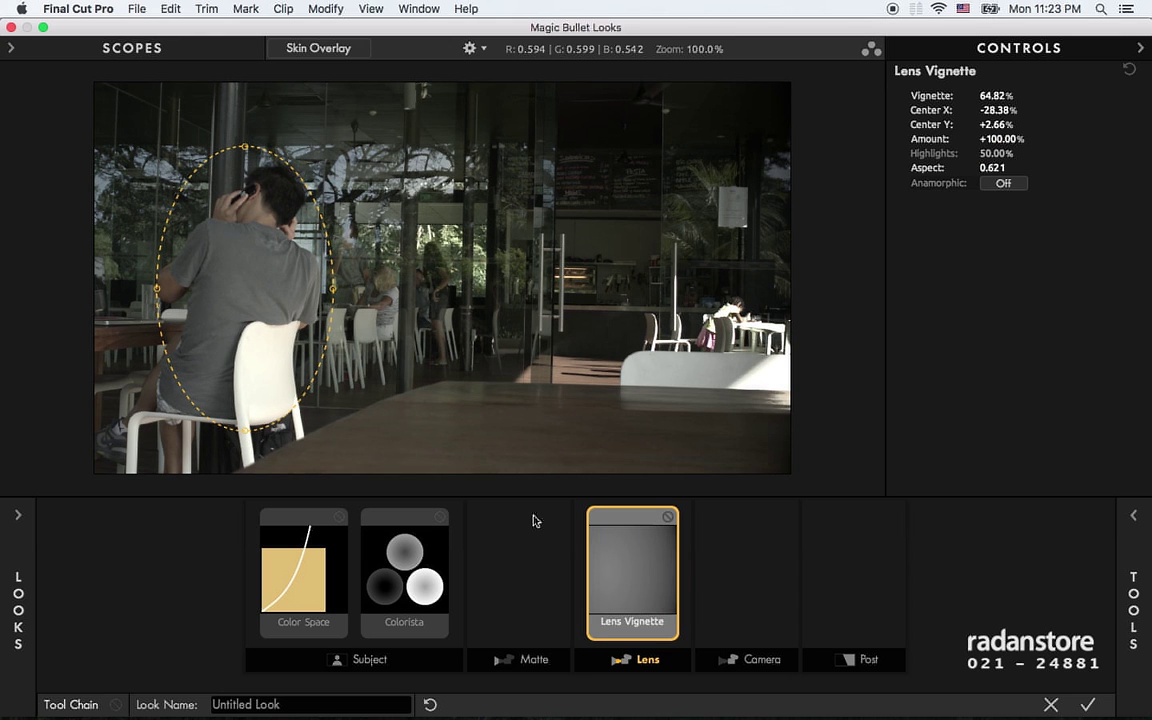
drag(231, 303, 240, 368)
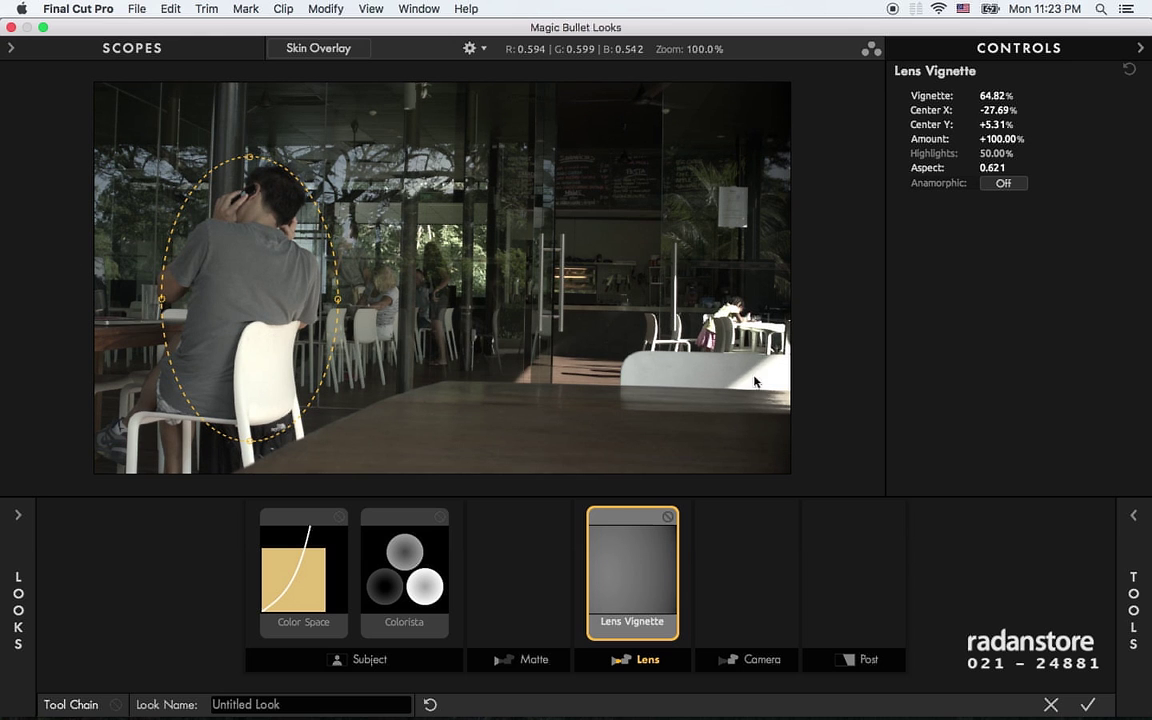
drag(257, 316, 265, 309)
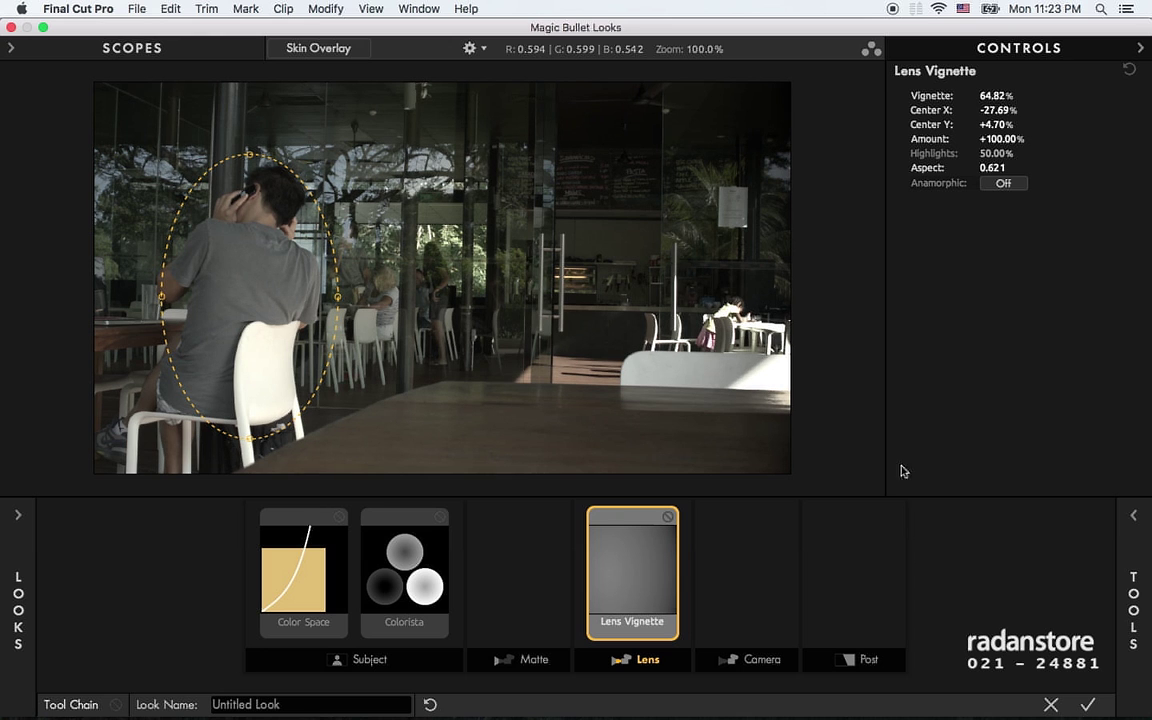
click(729, 594)
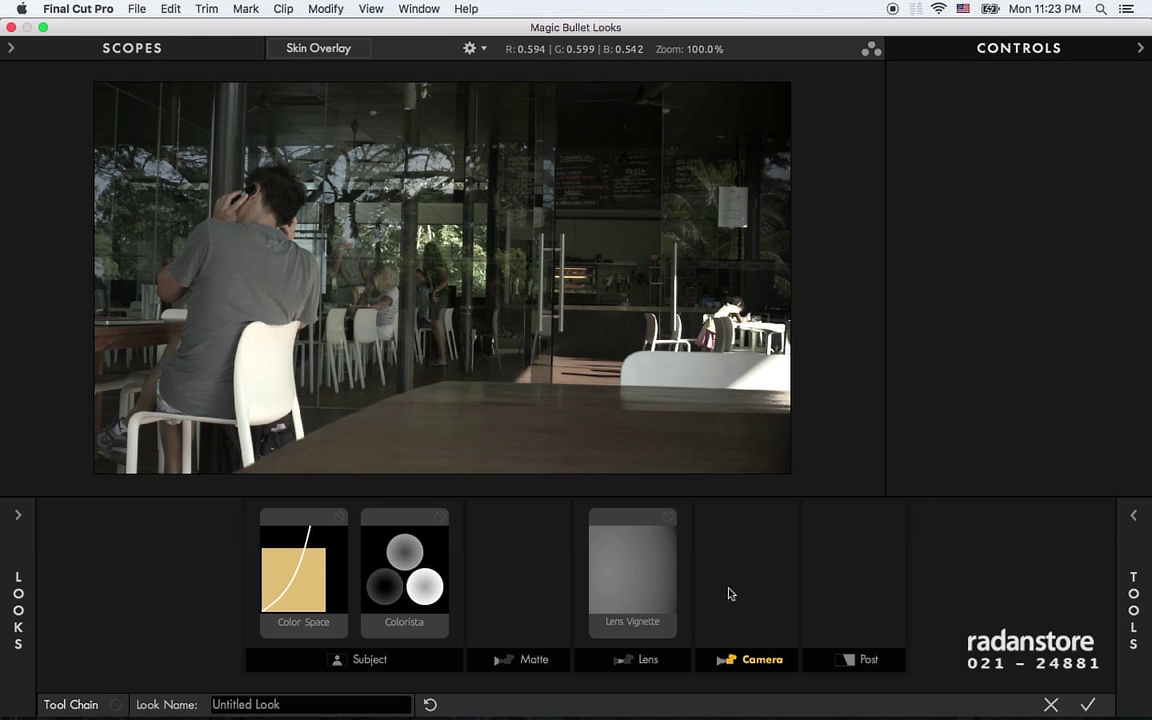
- Compare the café shot with and without the Lens Vignette, then delete the vignette
click(669, 518)
click(669, 518)
click(669, 518)
click(669, 518)
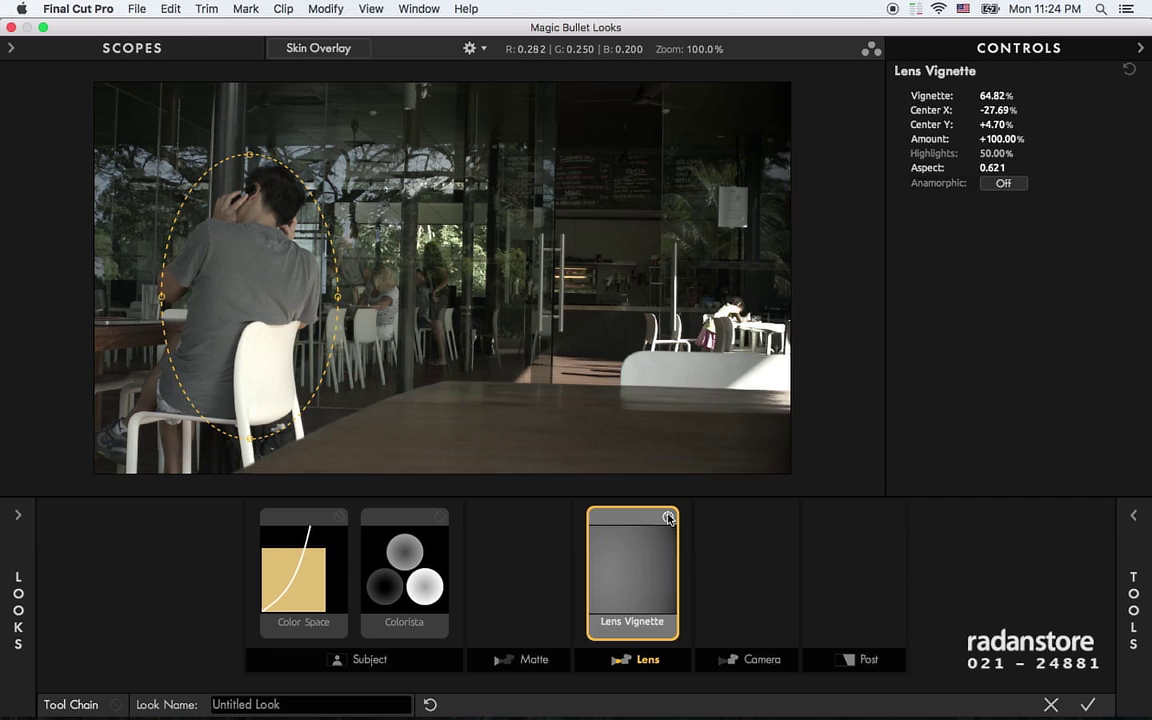
click(669, 518)
click(669, 518)
mouse_move(258, 259)
mouse_down()
mouse_move(561, 310)
mouse_move(578, 268)
mouse_move(624, 276)
mouse_up()
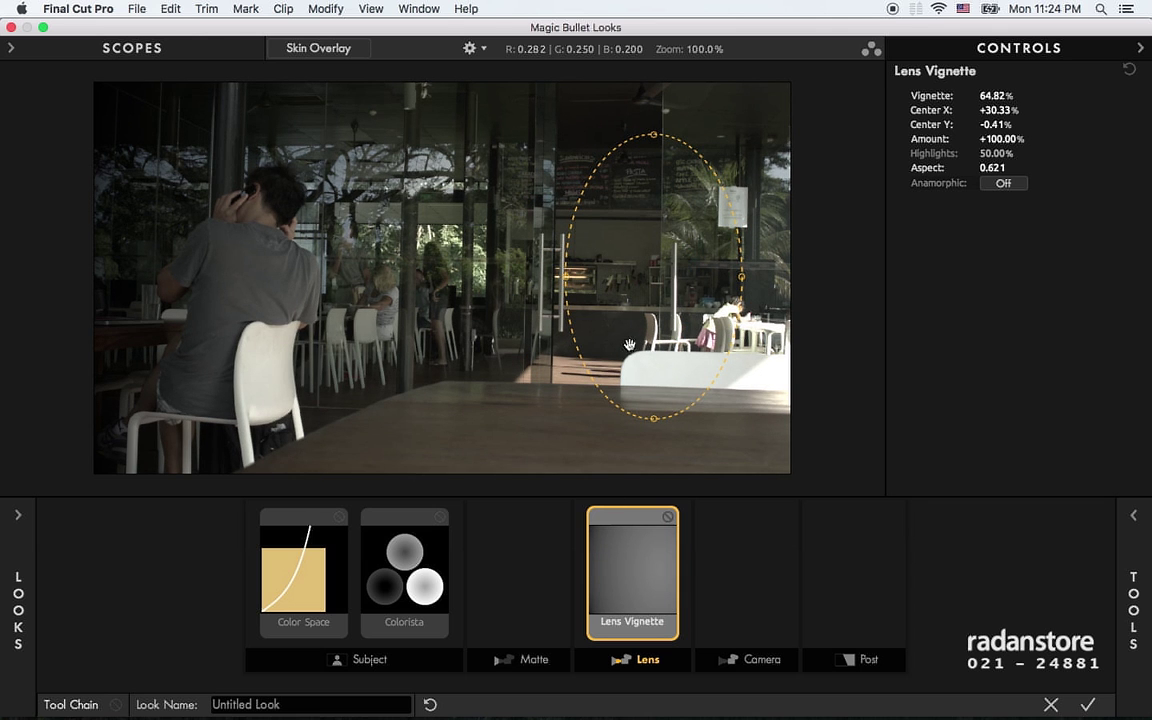
key(Delete)
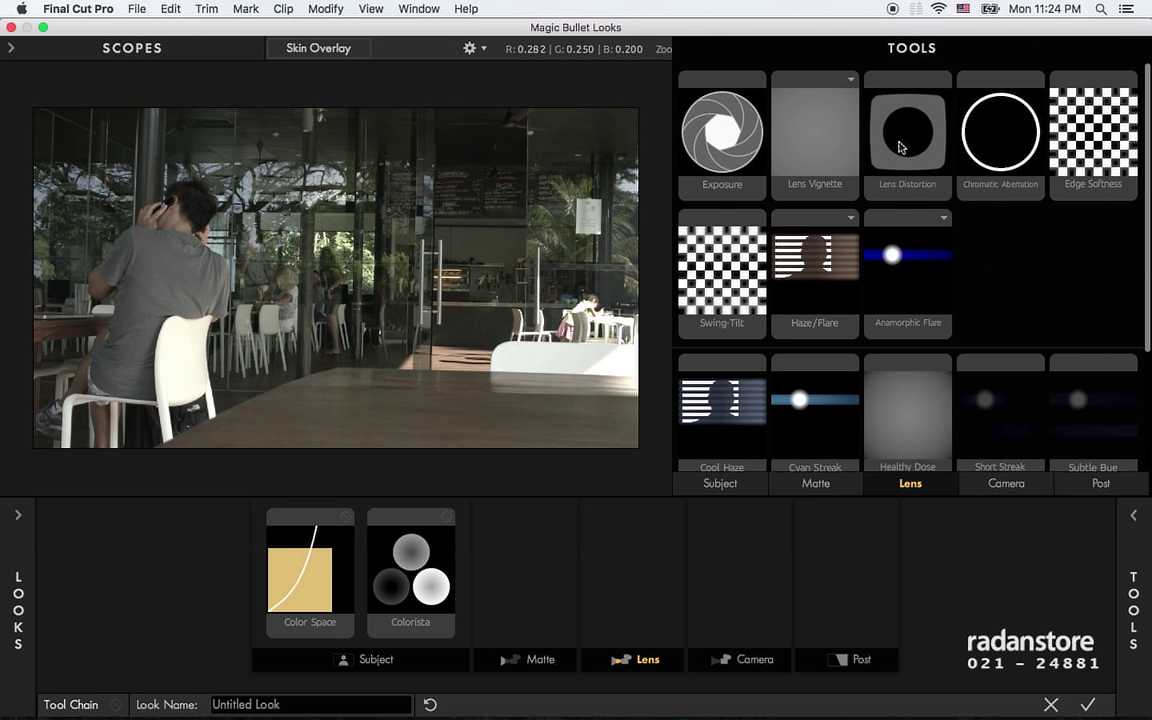
- Add Lens Distortion and Edge Softness, then delete Lens Distortion, keeping only Edge Softness
drag(907, 135, 267, 303)
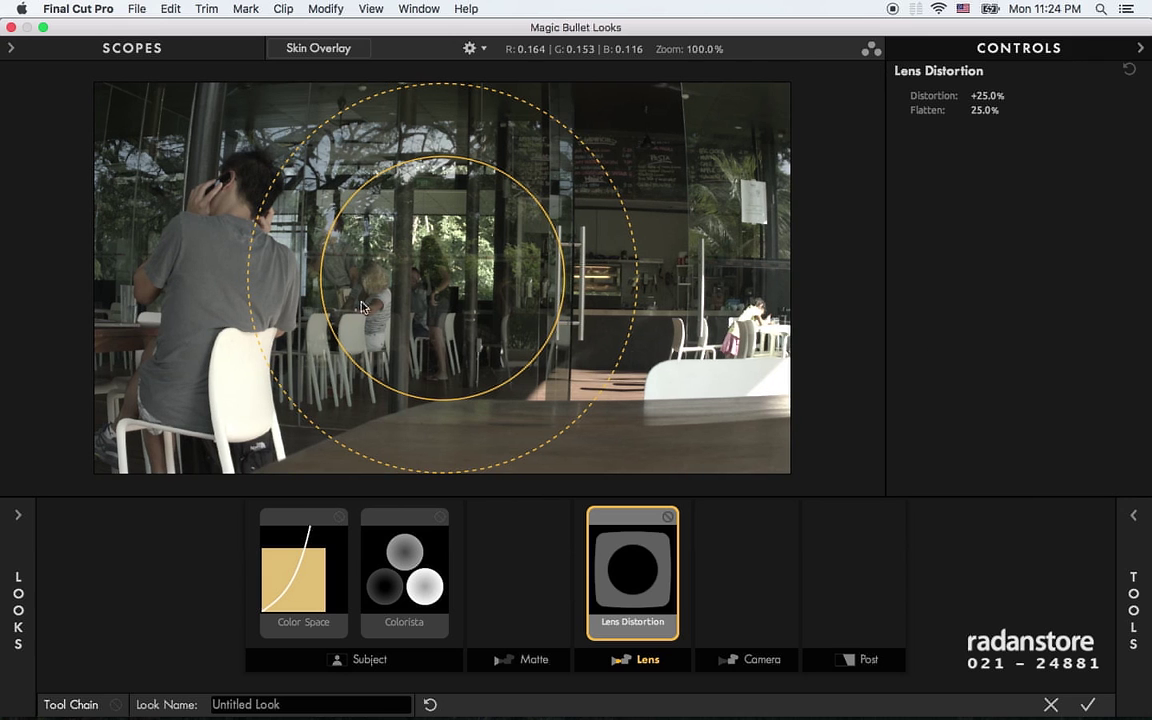
click(1148, 549)
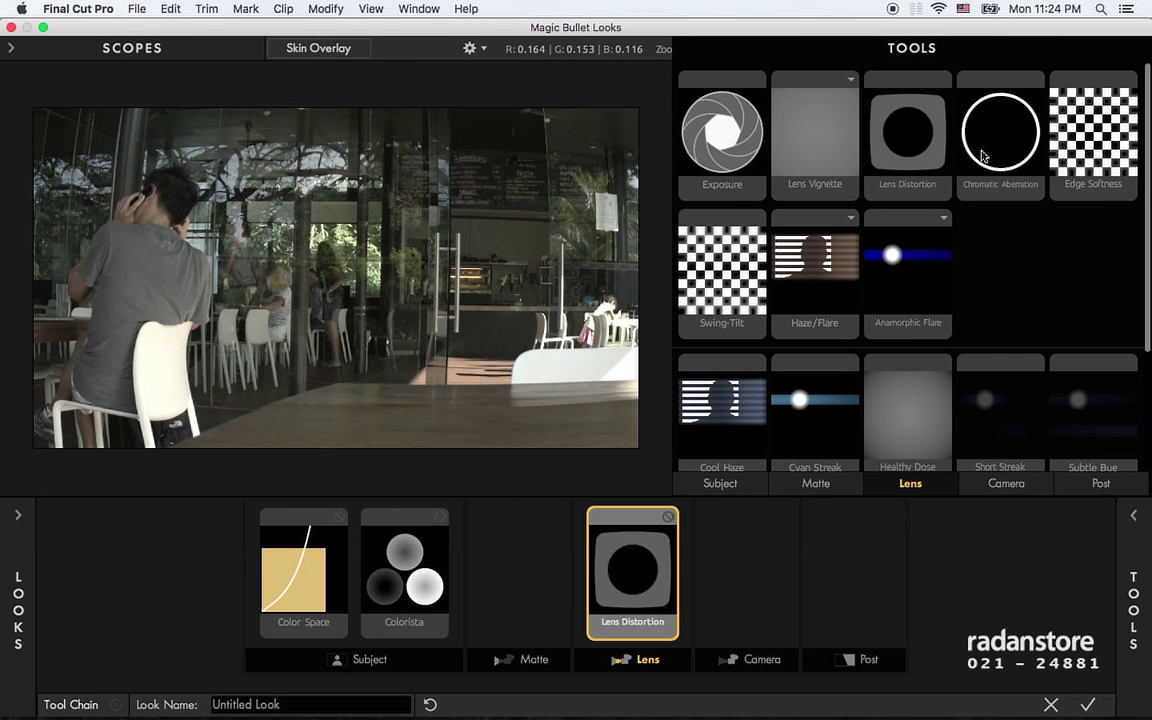
drag(1093, 130, 527, 234)
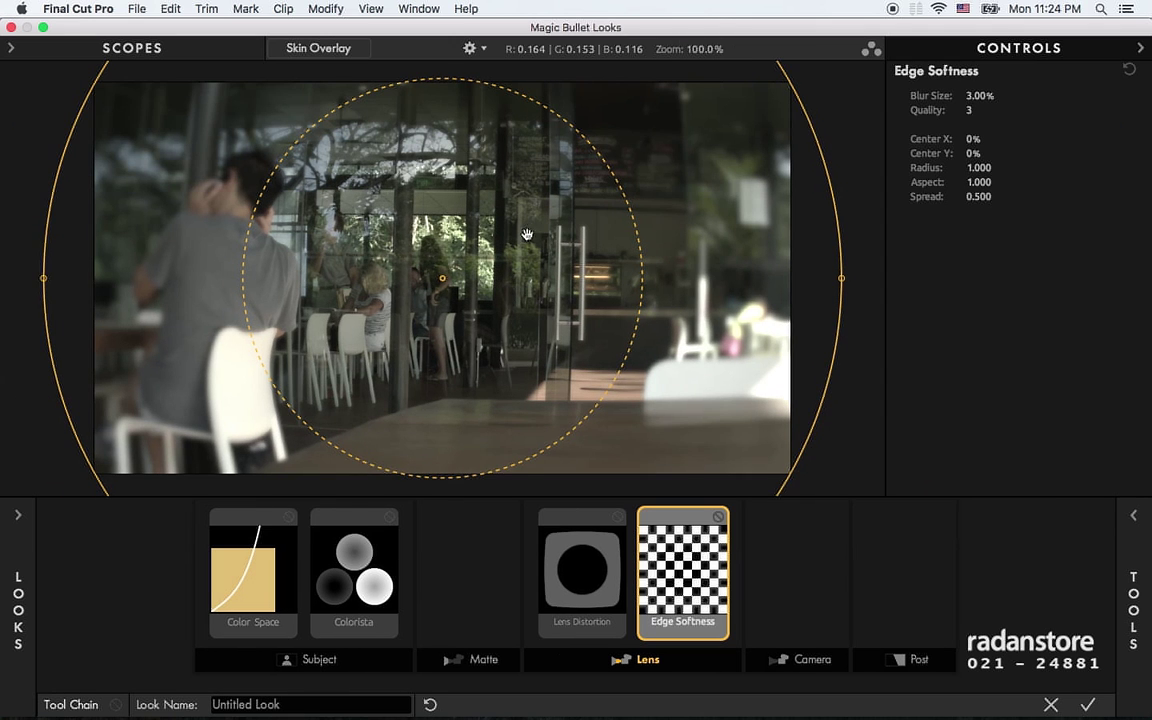
click(600, 561)
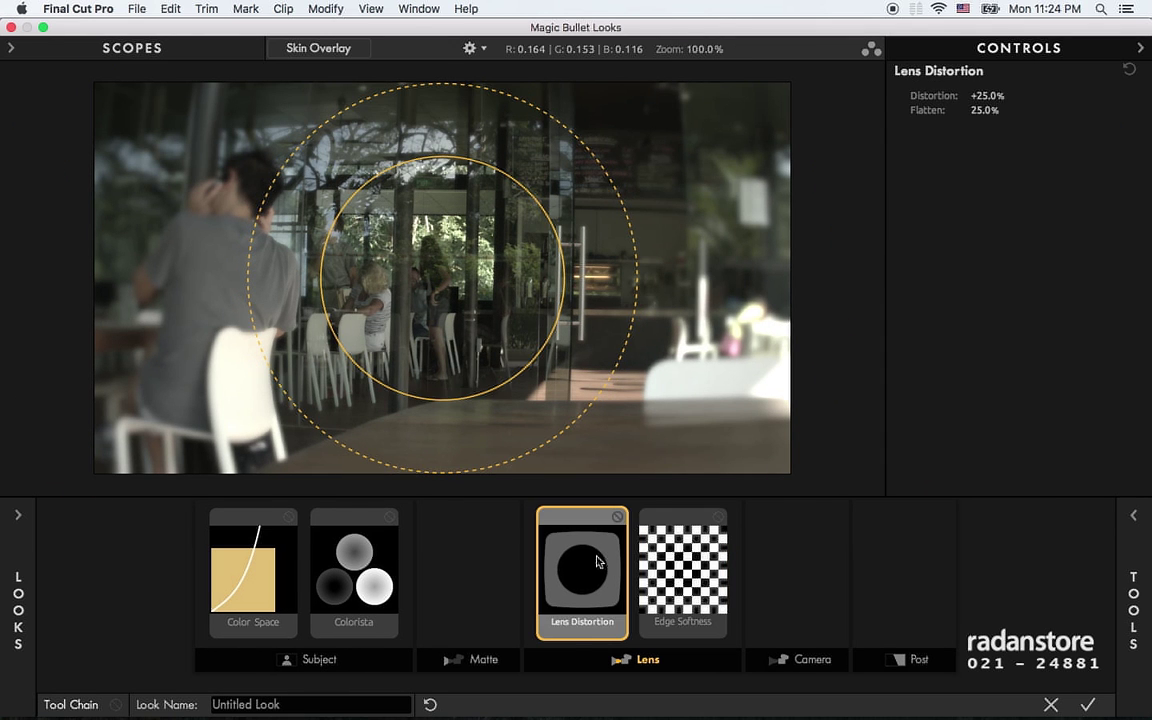
key(Delete)
click(615, 594)
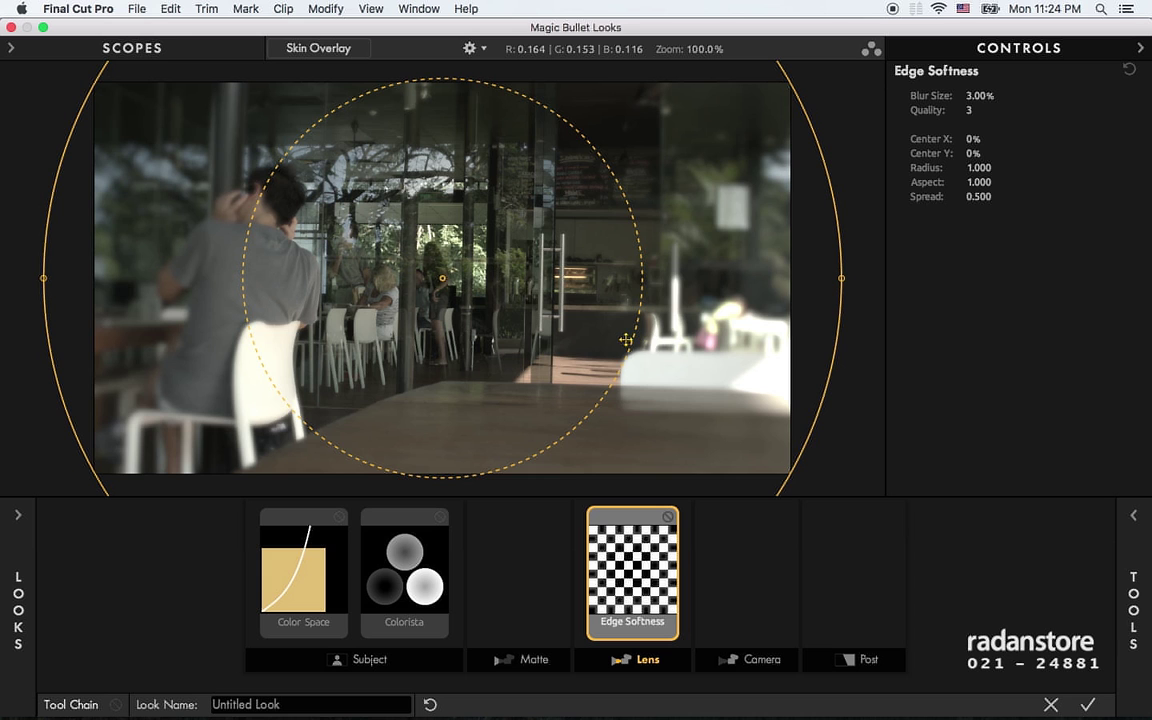
- Shape the inner sharp and outer blur Edge Softness ellipses around the seated man
drag(625, 334, 592, 320)
mouse_move(812, 390)
mouse_down()
mouse_move(676, 372)
mouse_move(689, 374)
mouse_up()
drag(517, 337, 545, 345)
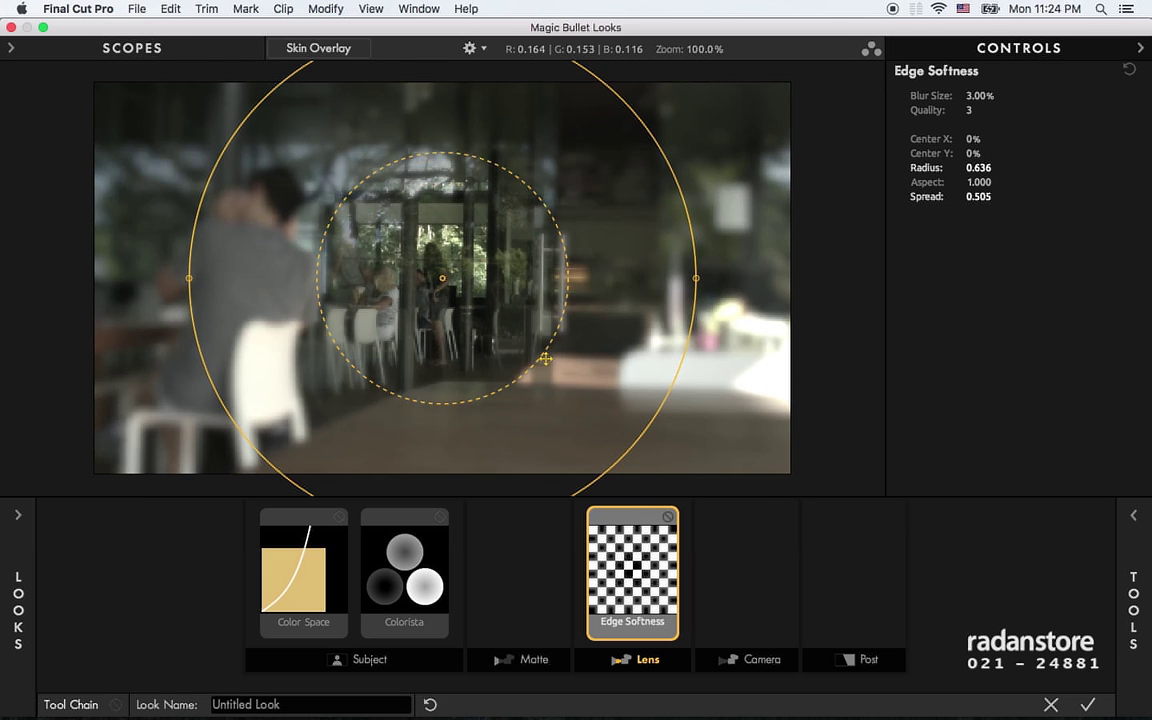
mouse_move(381, 280)
mouse_down()
mouse_move(311, 287)
mouse_move(226, 264)
mouse_up()
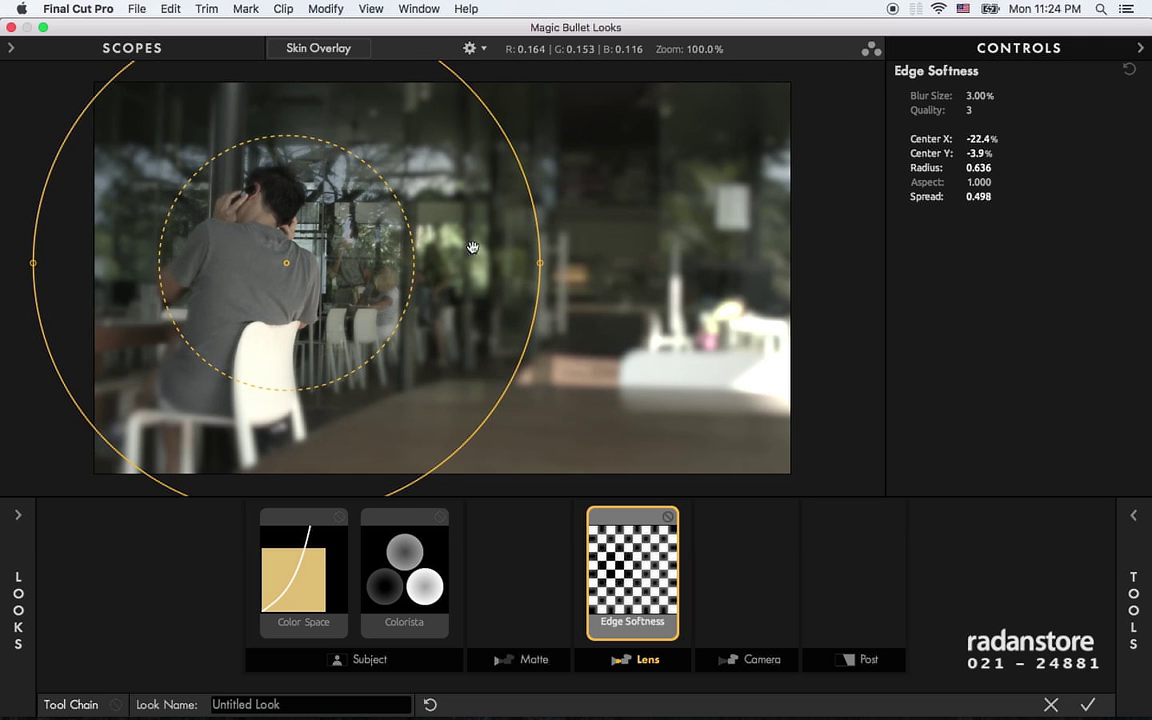
drag(540, 263, 428, 266)
drag(287, 263, 254, 264)
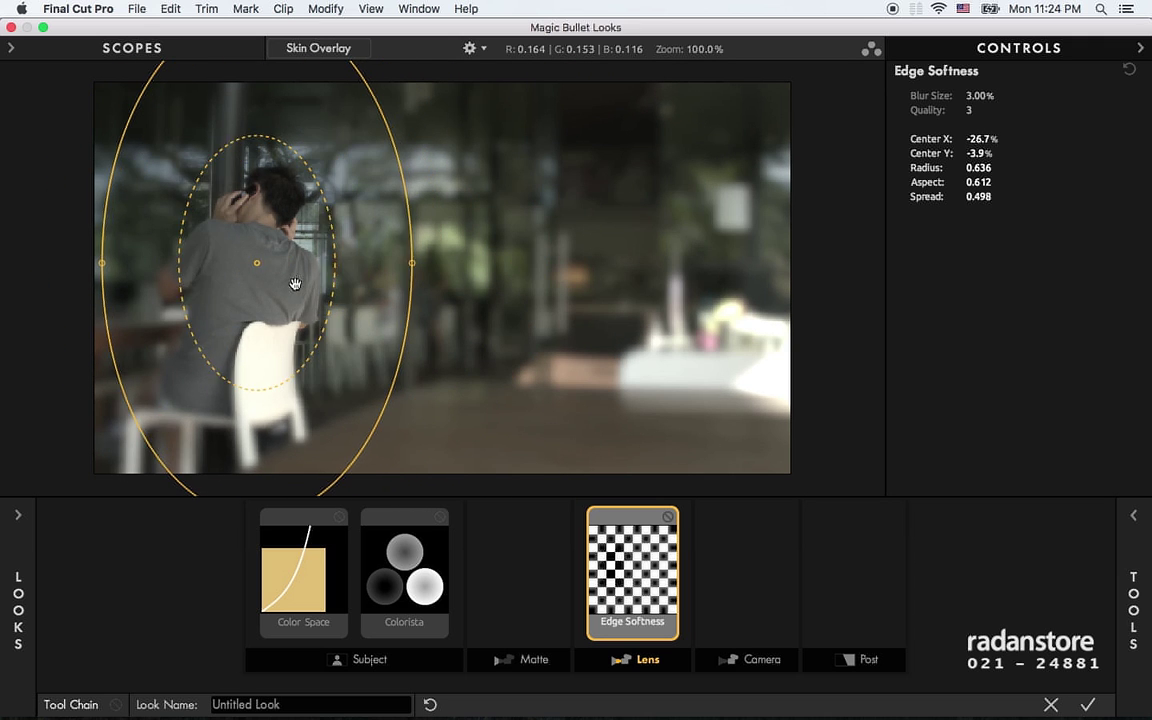
drag(316, 343, 300, 340)
drag(232, 290, 227, 267)
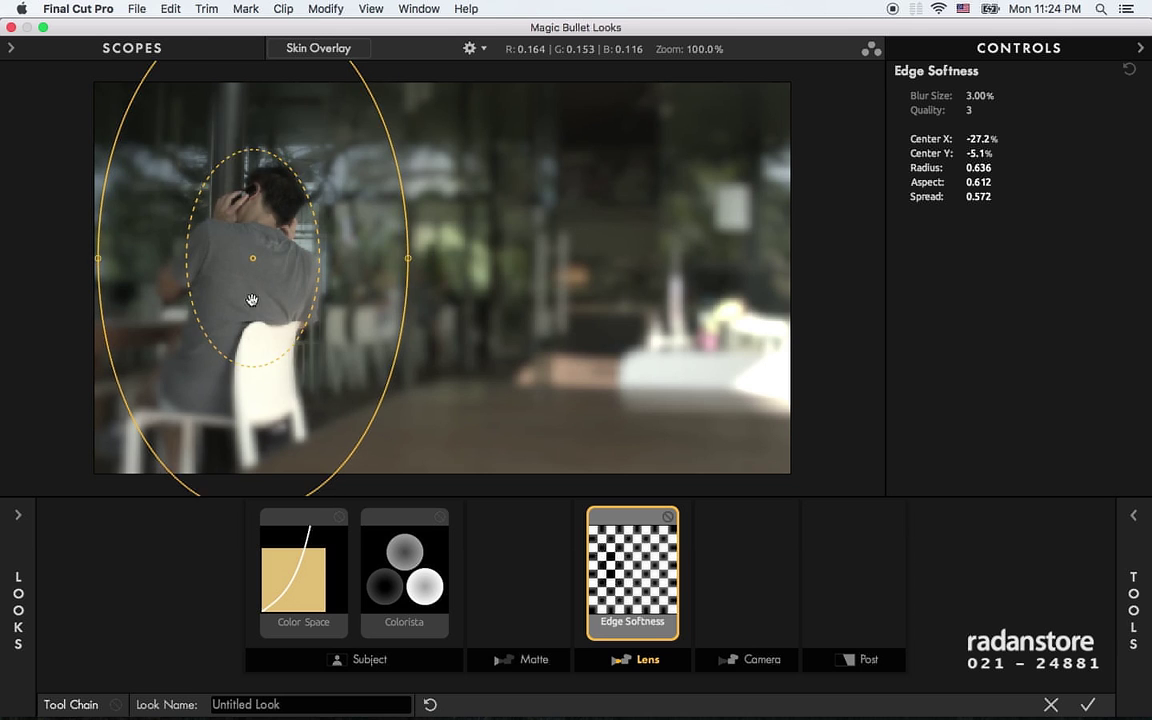
drag(382, 398, 339, 360)
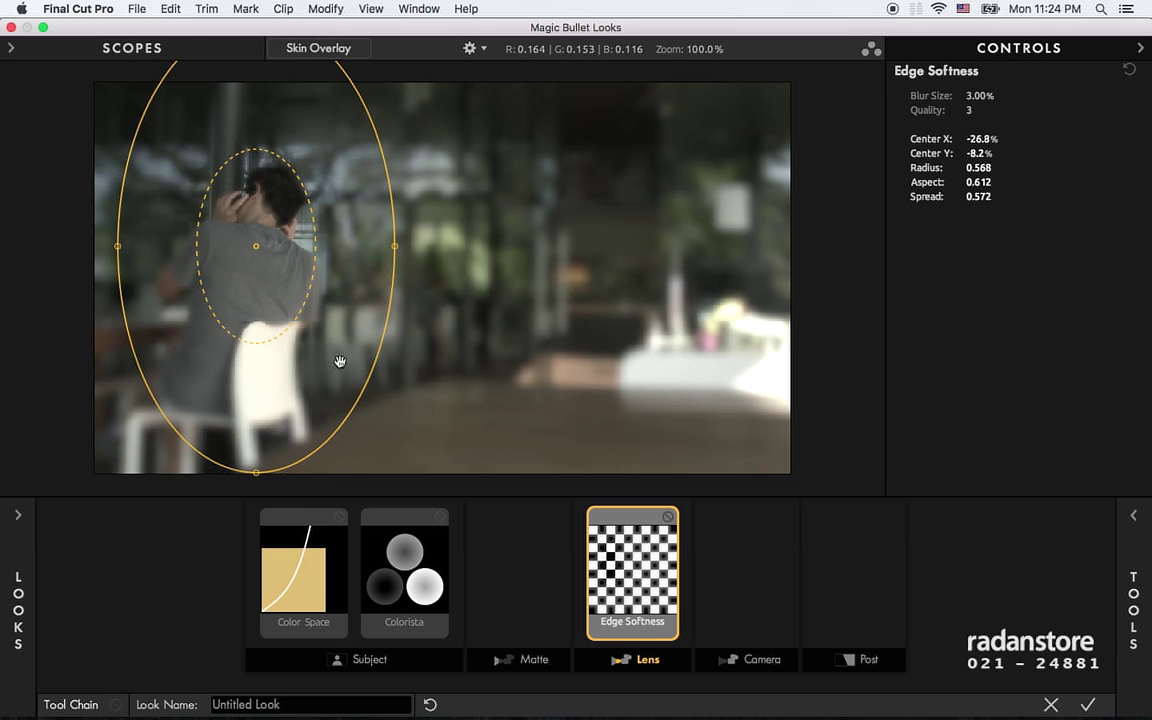
- Set the Edge Softness Blur Size to 2.00% and preview the result
click(984, 99)
text(2)
key(Return)
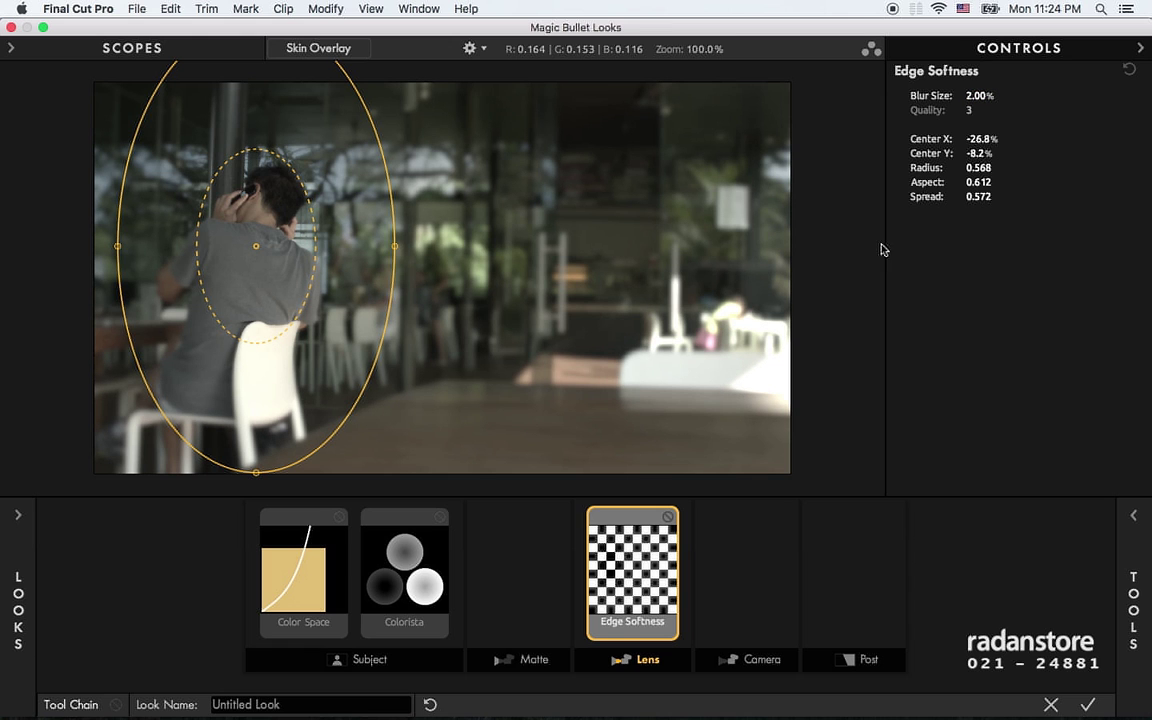
click(727, 596)
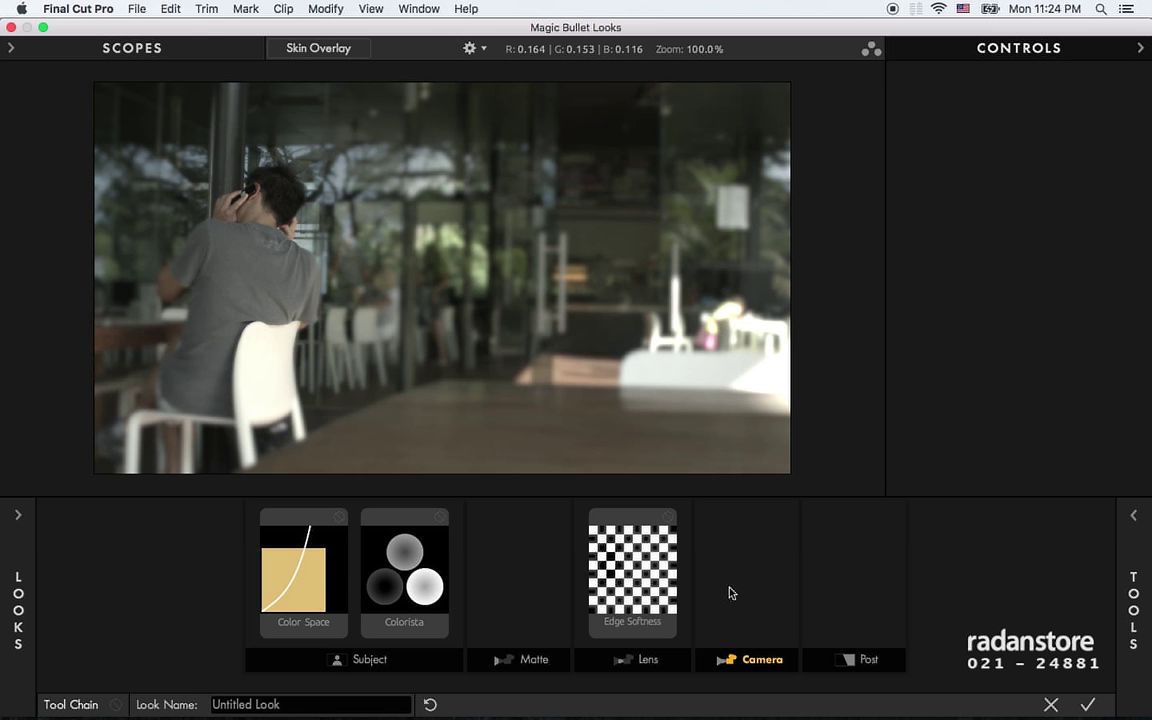
- Refine the size and position of both Edge Softness ellipses to fit the man
click(674, 580)
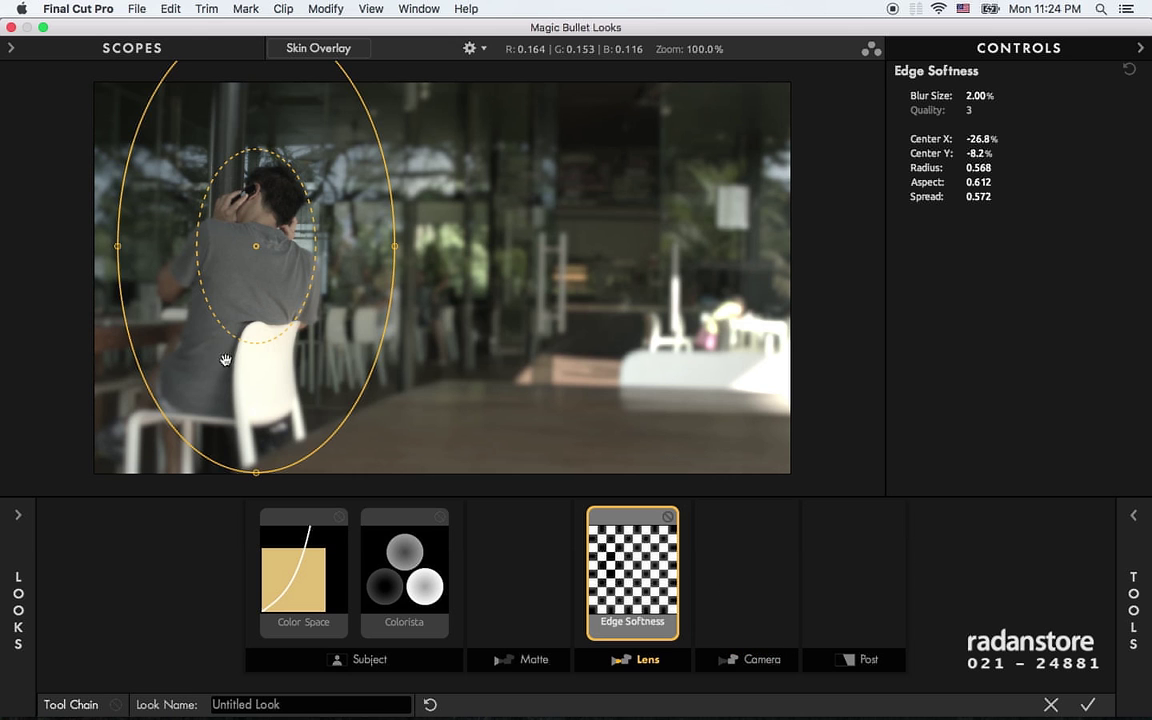
drag(444, 245, 368, 245)
drag(262, 429, 265, 505)
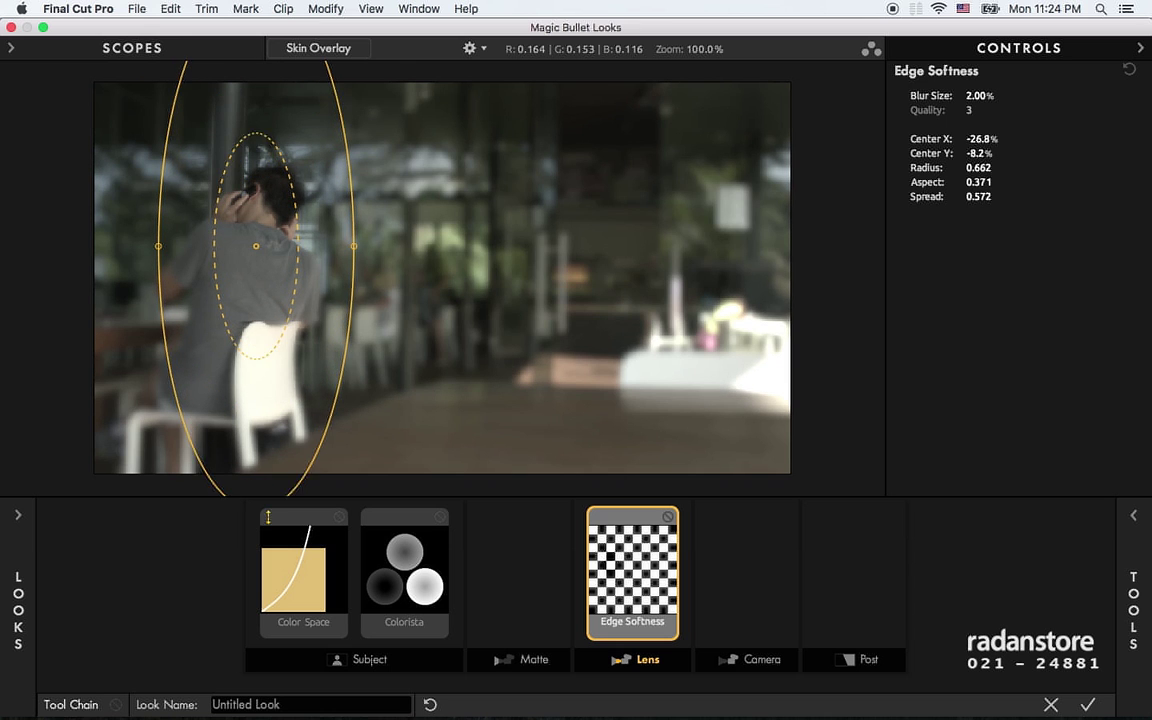
drag(335, 245, 392, 245)
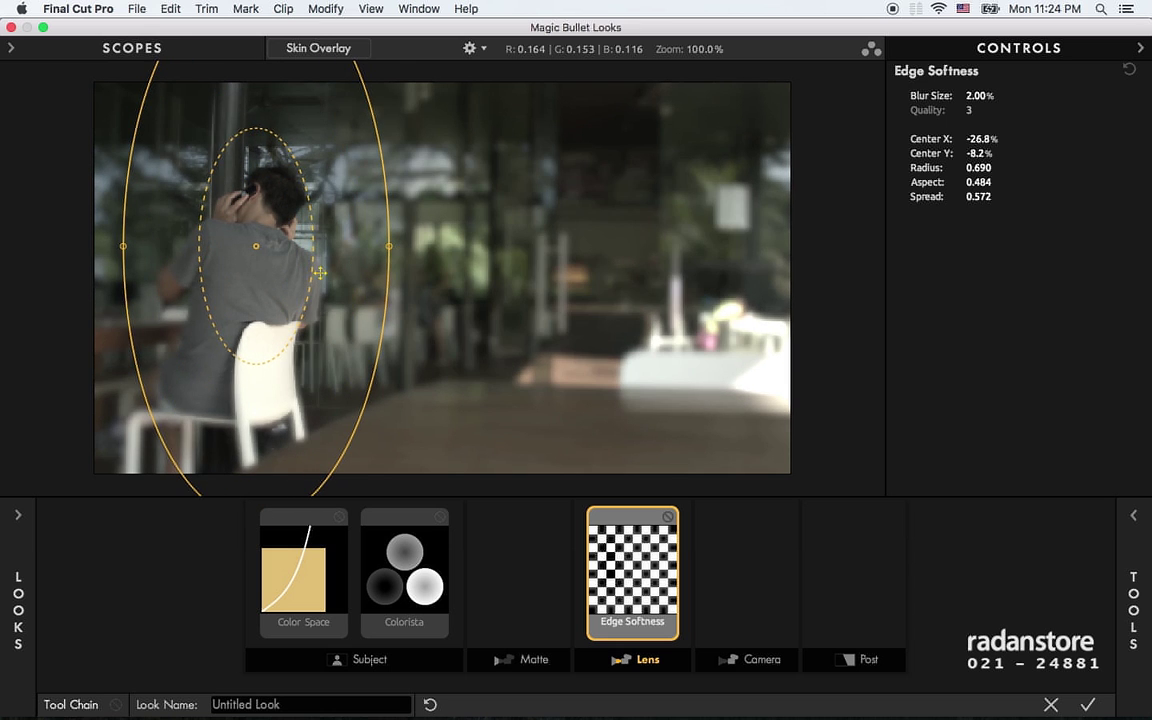
drag(313, 245, 323, 245)
drag(280, 287, 262, 359)
mouse_move(163, 328)
mouse_down()
mouse_move(155, 318)
mouse_move(239, 320)
mouse_up()
drag(243, 369, 241, 373)
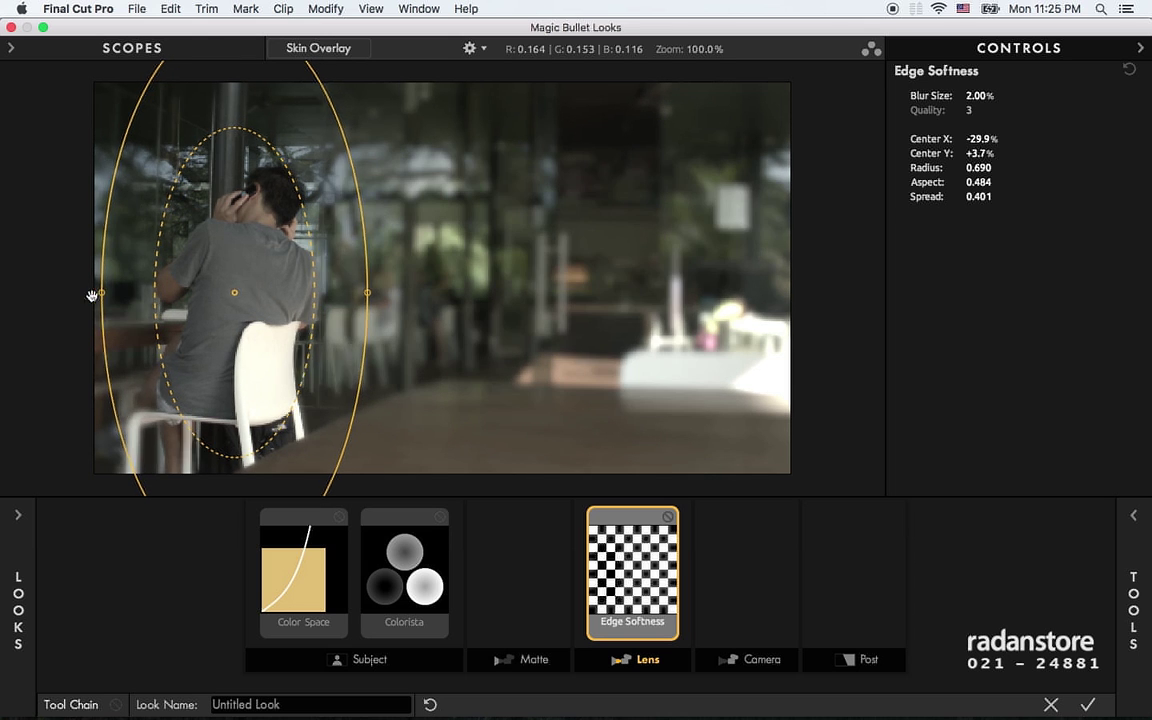
drag(105, 294, 87, 297)
drag(355, 294, 403, 293)
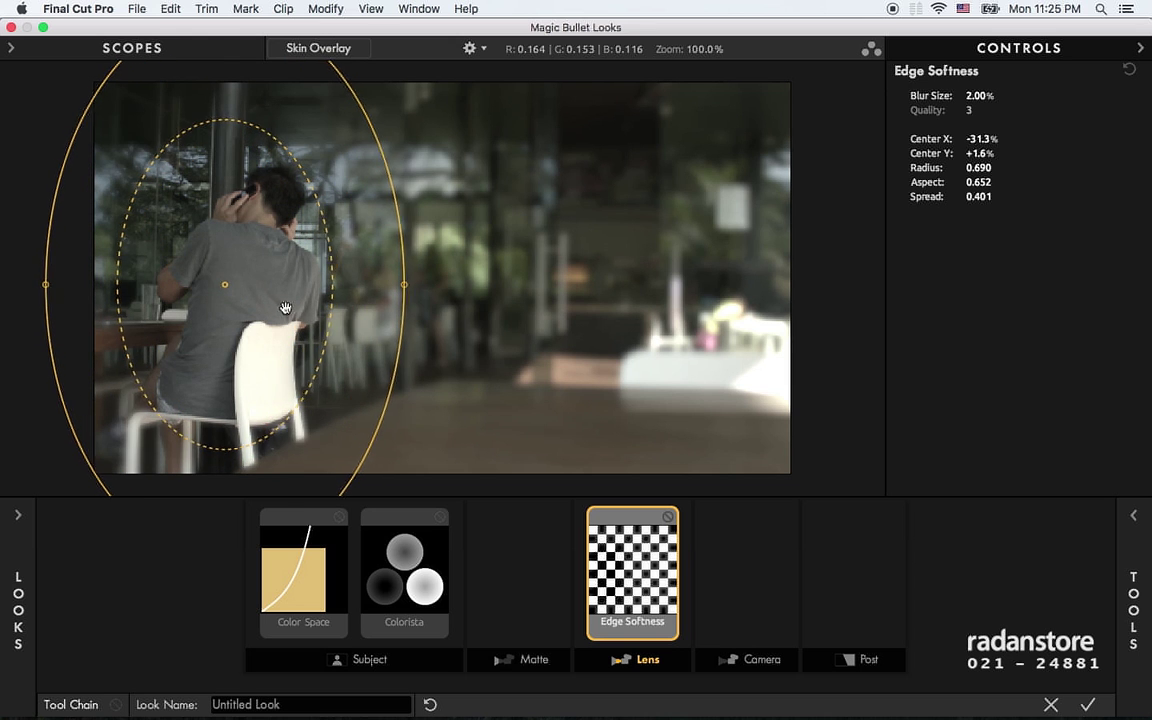
drag(278, 313, 283, 303)
- Compare Edge Softness on and off, then narrow the ellipse tighter around the man
click(744, 581)
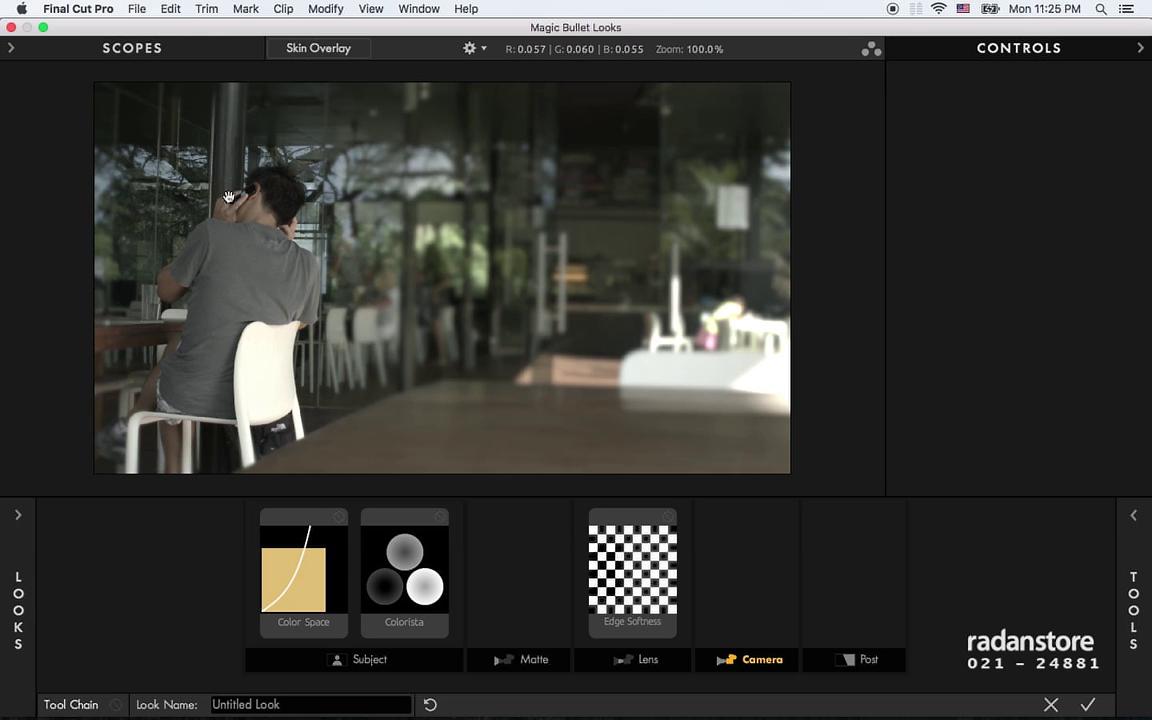
click(668, 518)
click(668, 518)
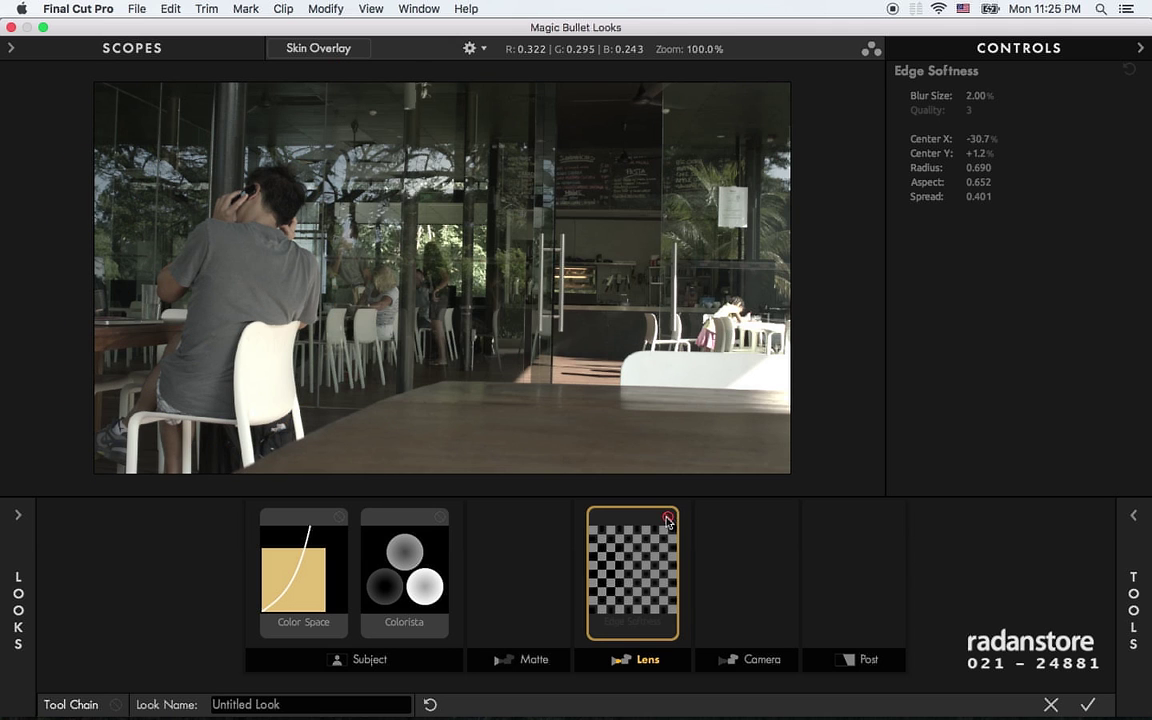
click(668, 518)
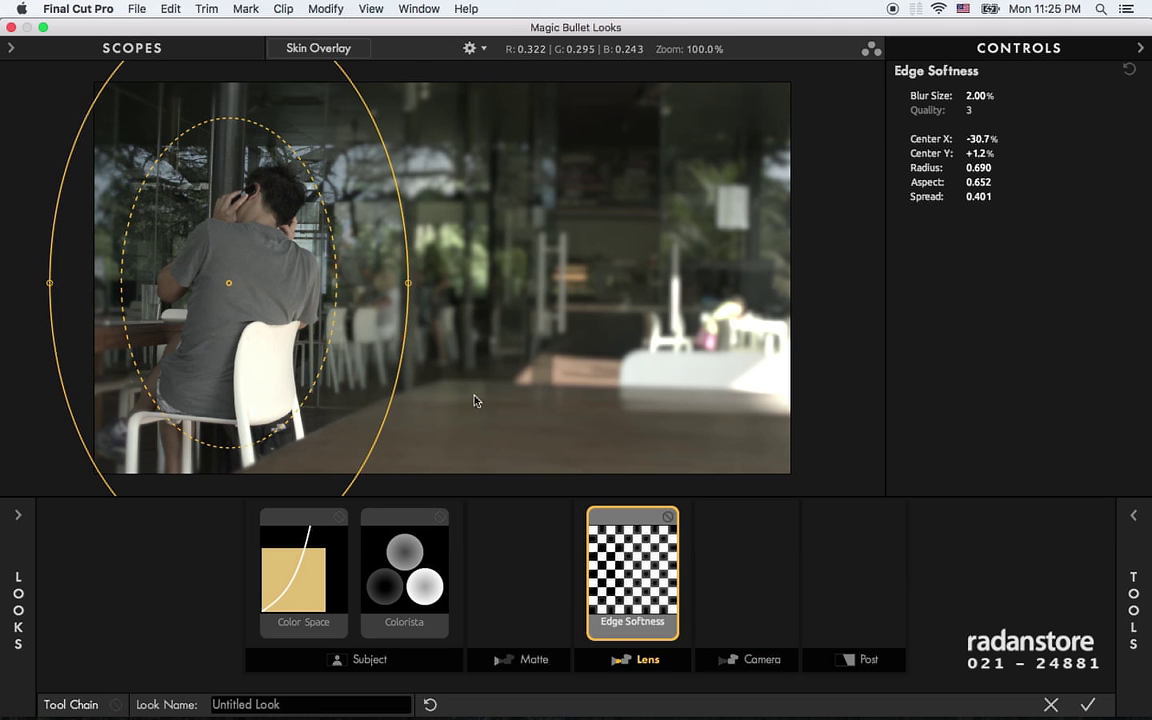
drag(292, 288, 295, 293)
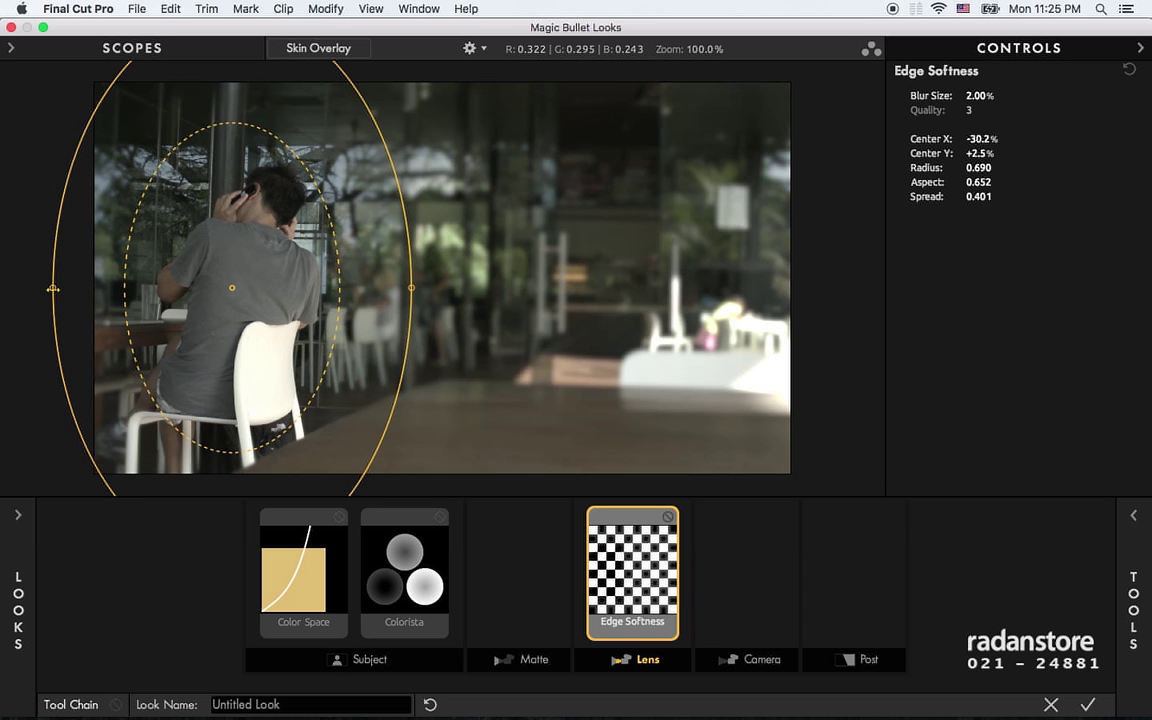
drag(53, 290, 70, 291)
drag(232, 288, 221, 287)
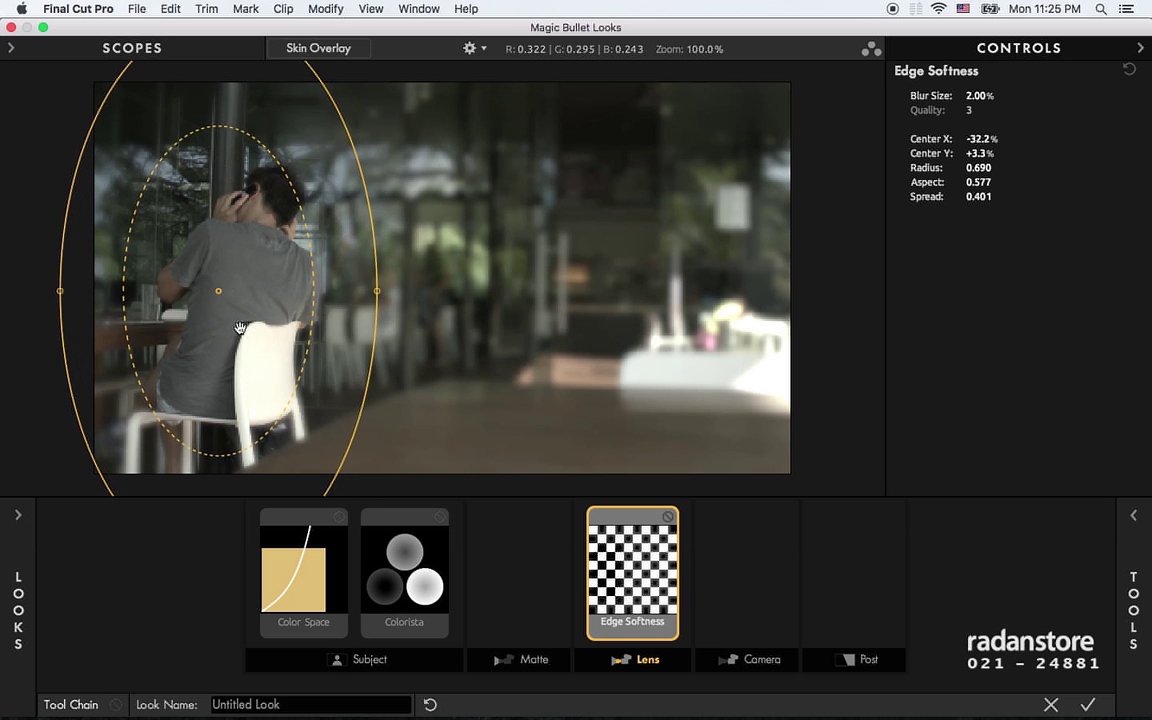
- Lower the Edge Softness Blur Size to 1.00% and compare before and after
click(976, 96)
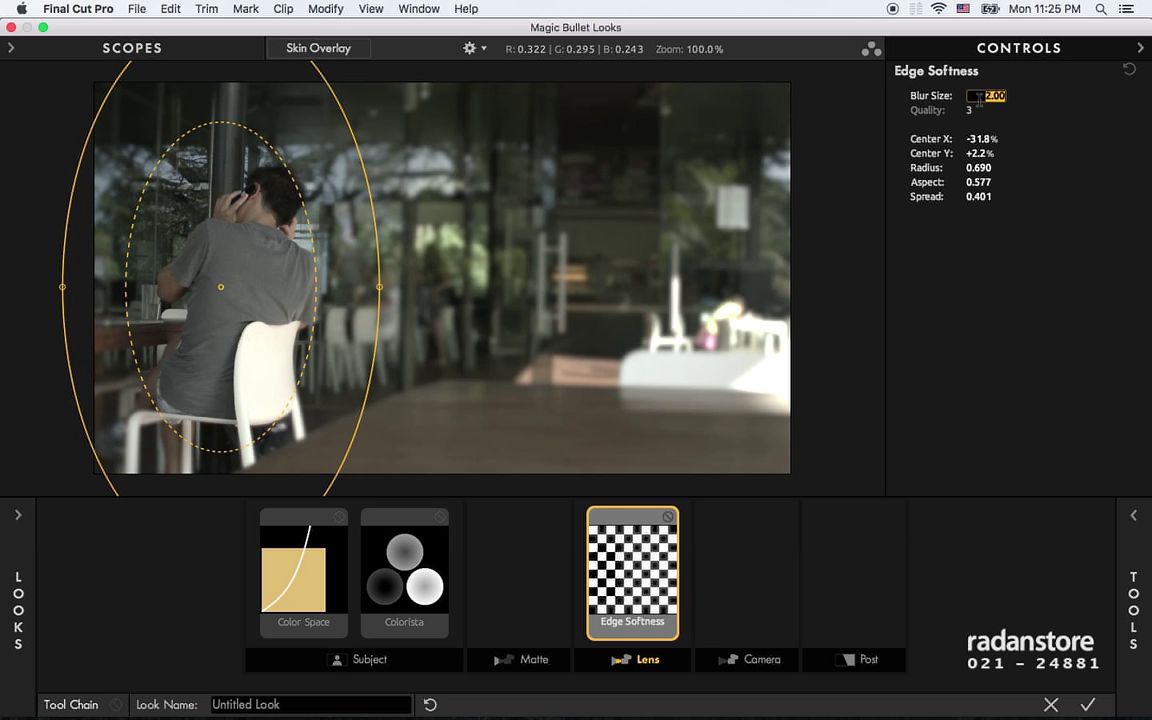
text(1)
key(Return)
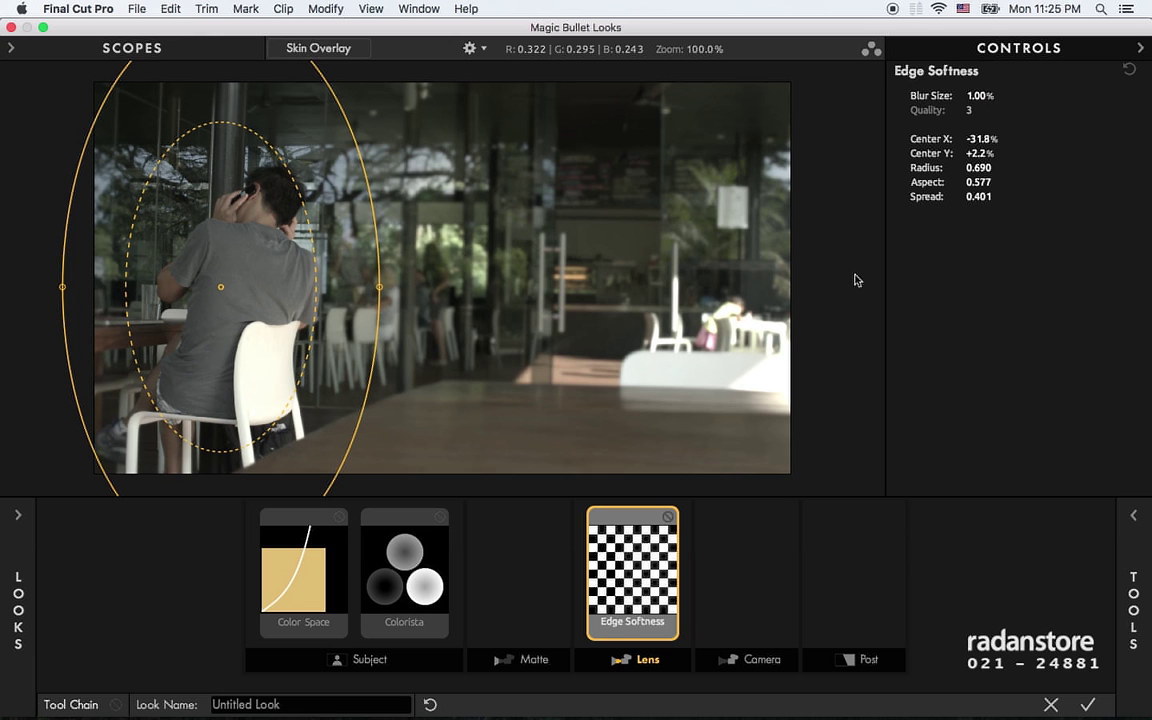
click(758, 577)
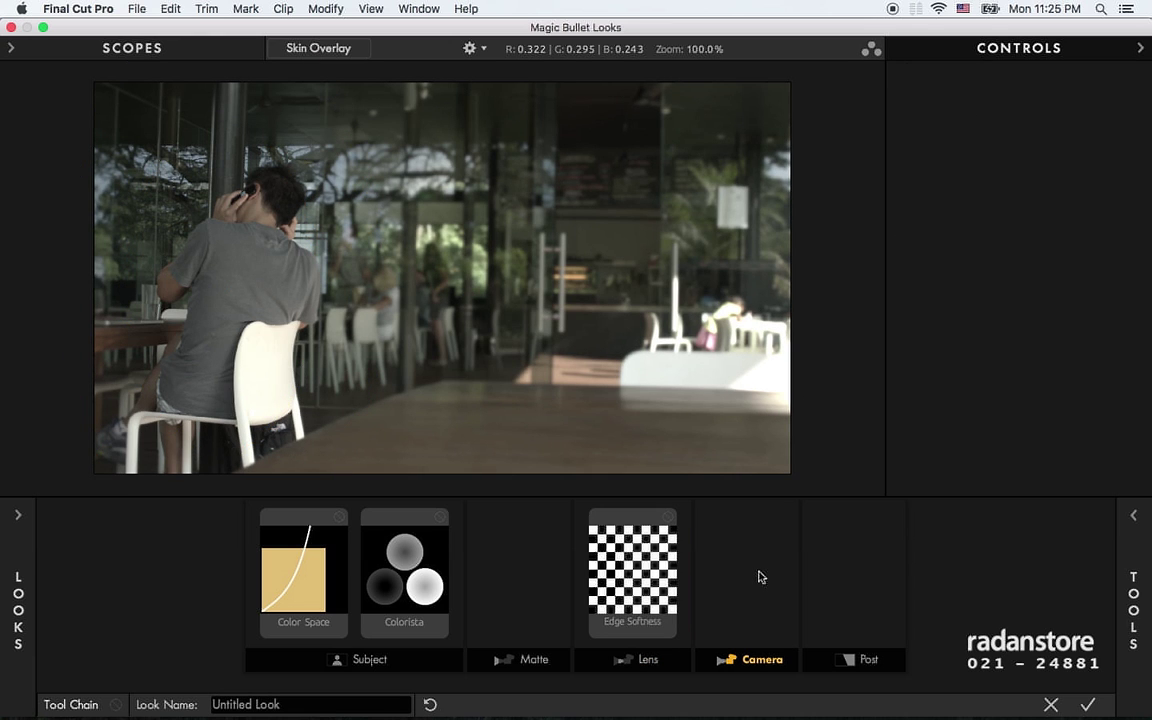
click(667, 518)
click(667, 519)
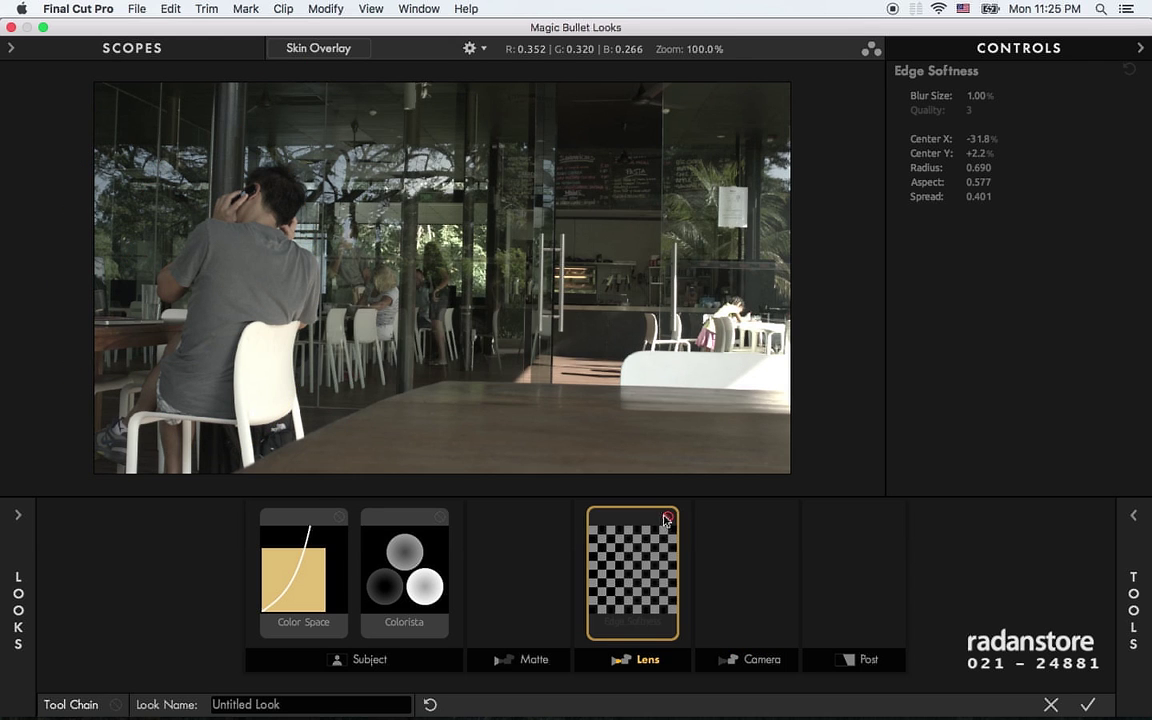
click(666, 518)
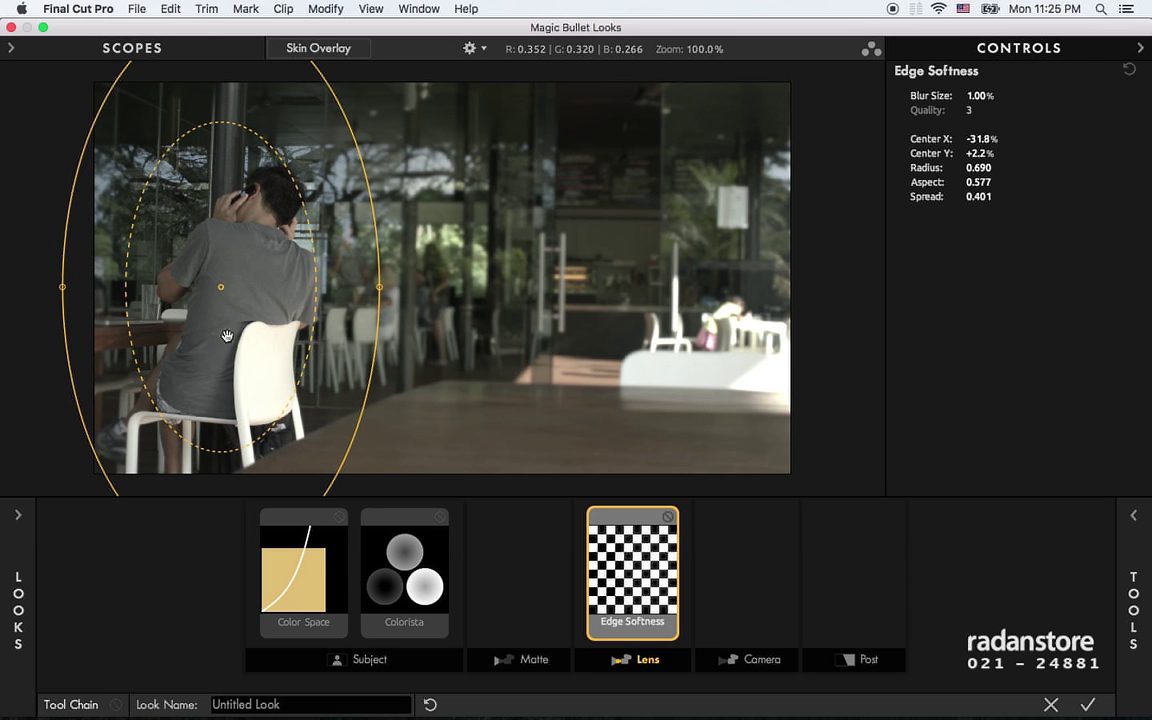
drag(206, 296, 248, 313)
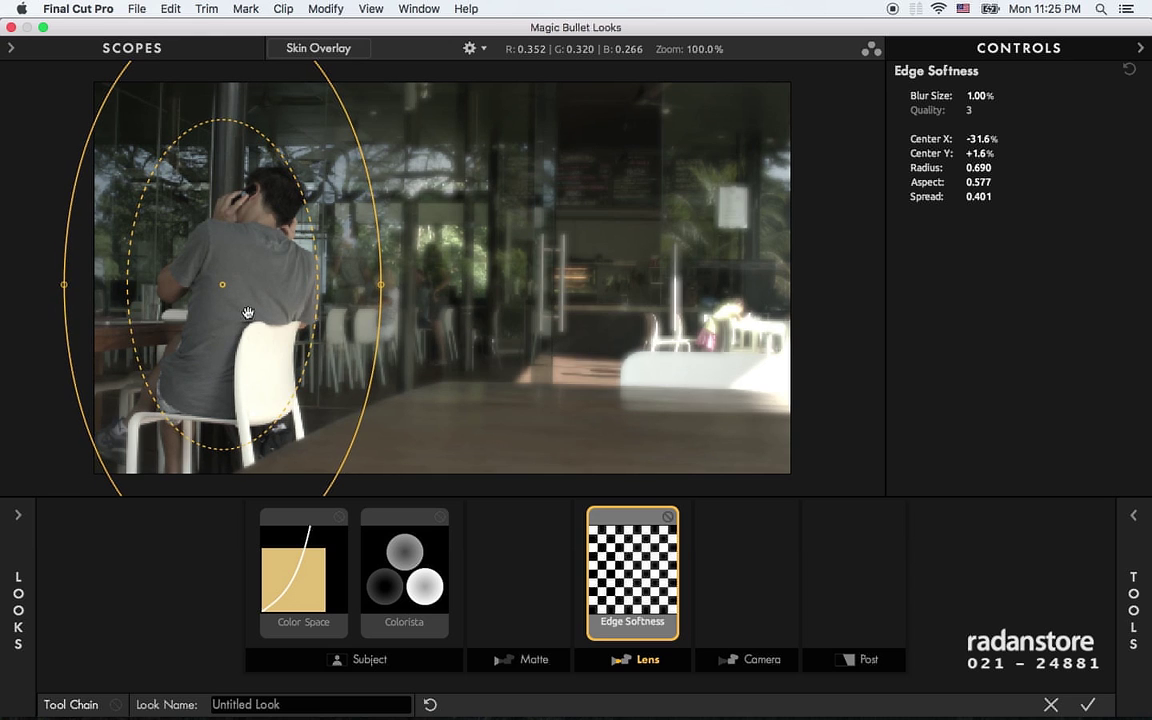
click(728, 519)
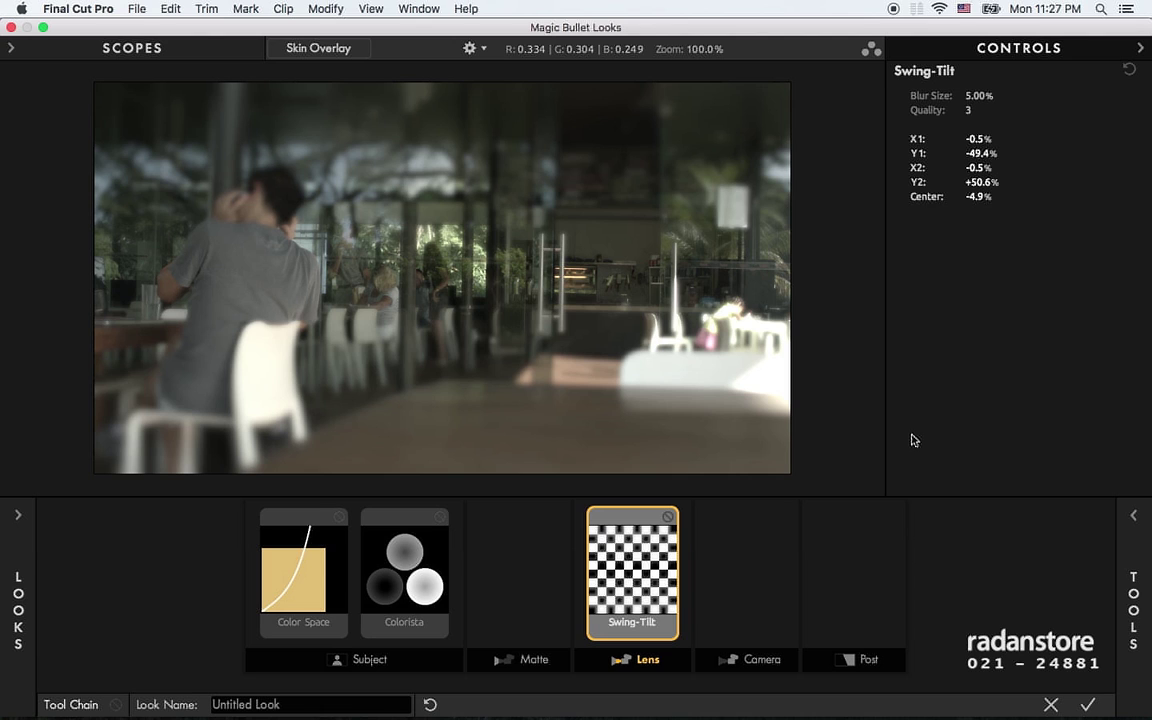
- Switch from Final Cut Pro to Preview with Cmd+Tab
key(super+Tab)
key(super+Tab)
key(super+Tab)
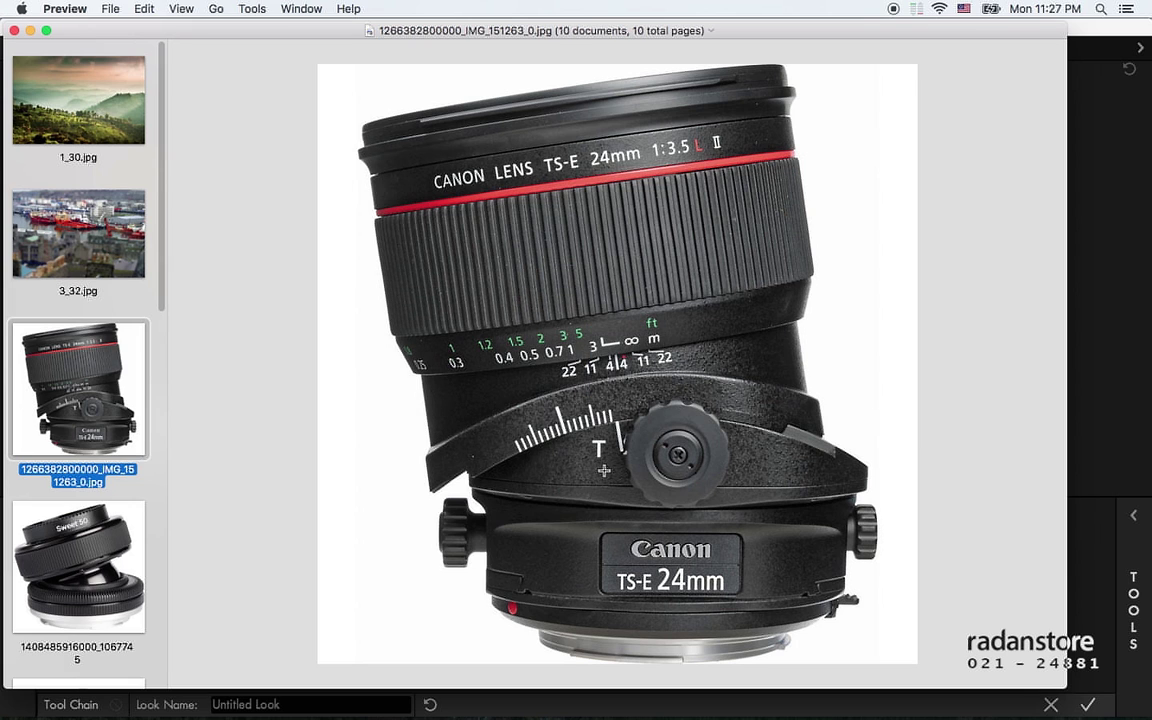
- Step through the lens reference photos with the arrow keys and show the Nikon camera photo
key(Down)
key(Down)
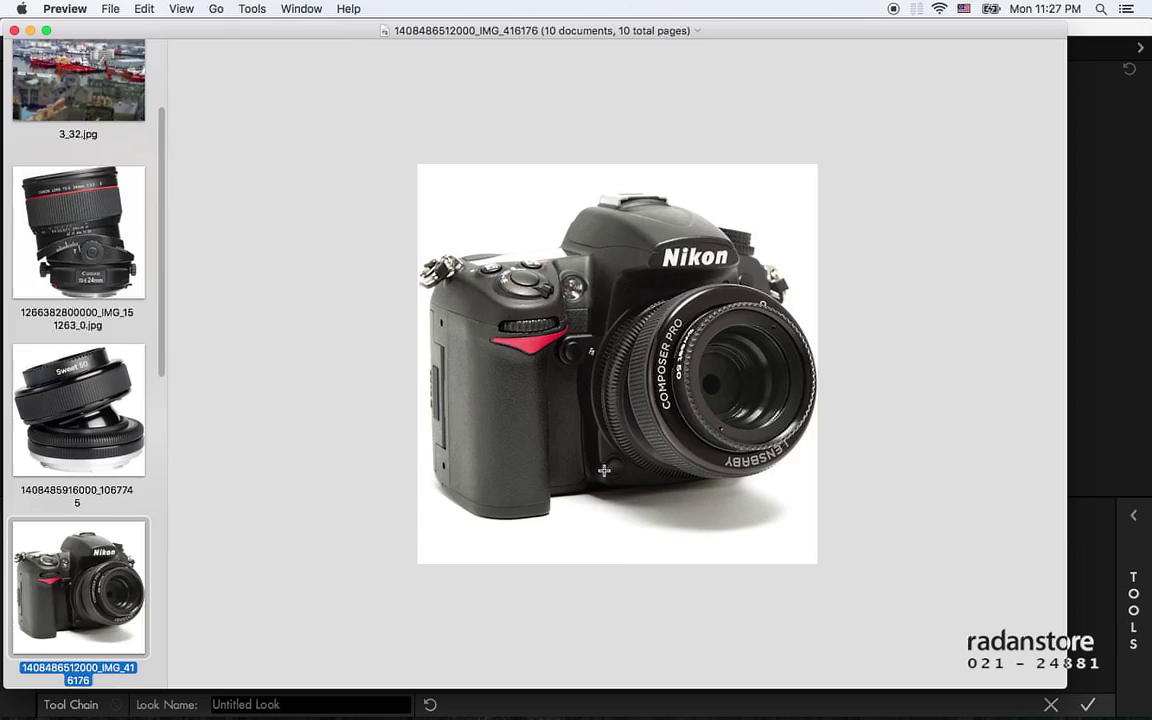
key(Down)
key(Down)
key(Up)
key(Up)
key(Up)
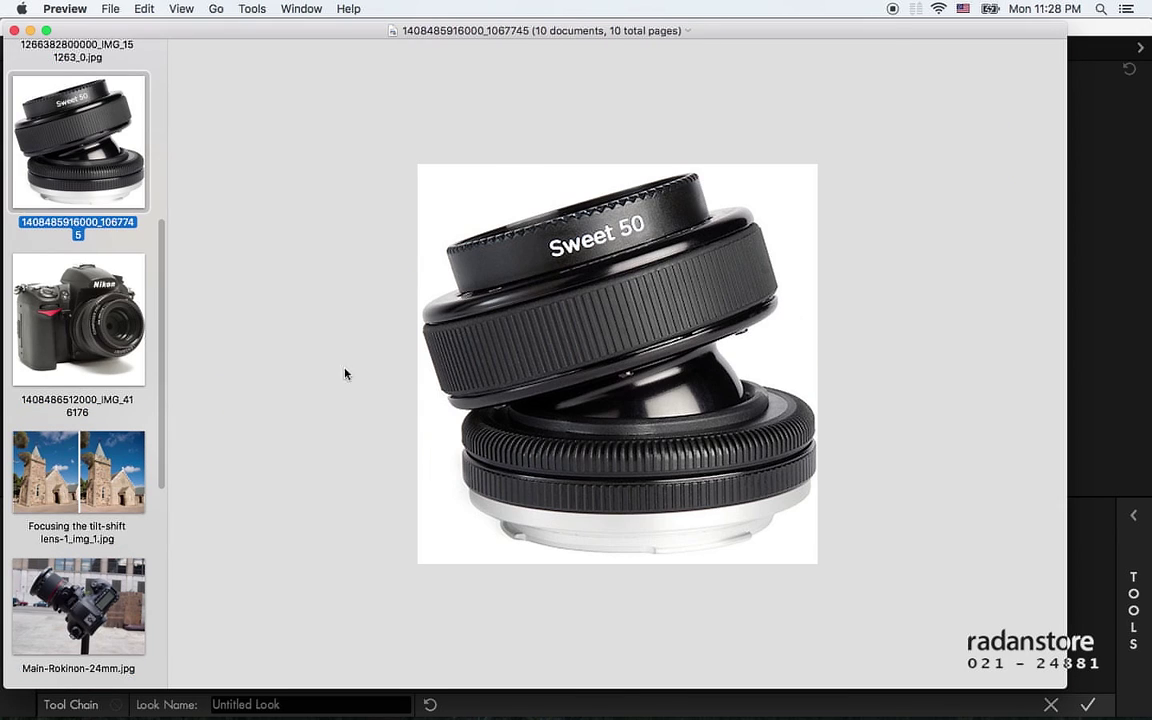
key(Up)
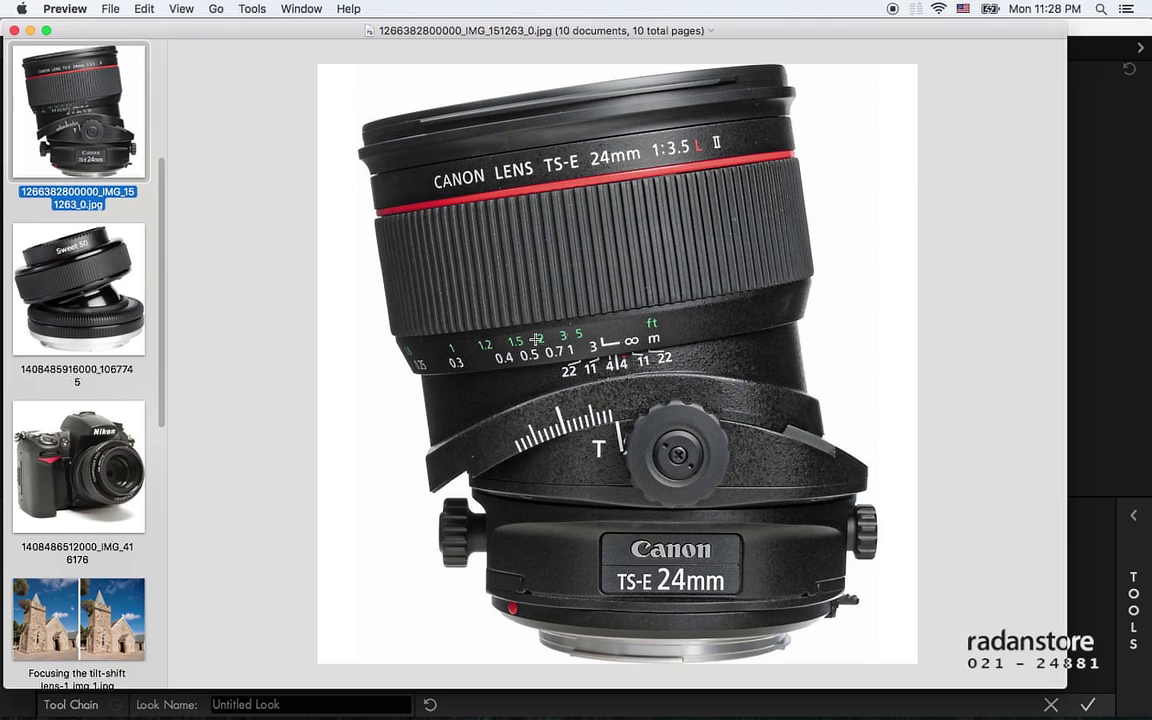
click(82, 481)
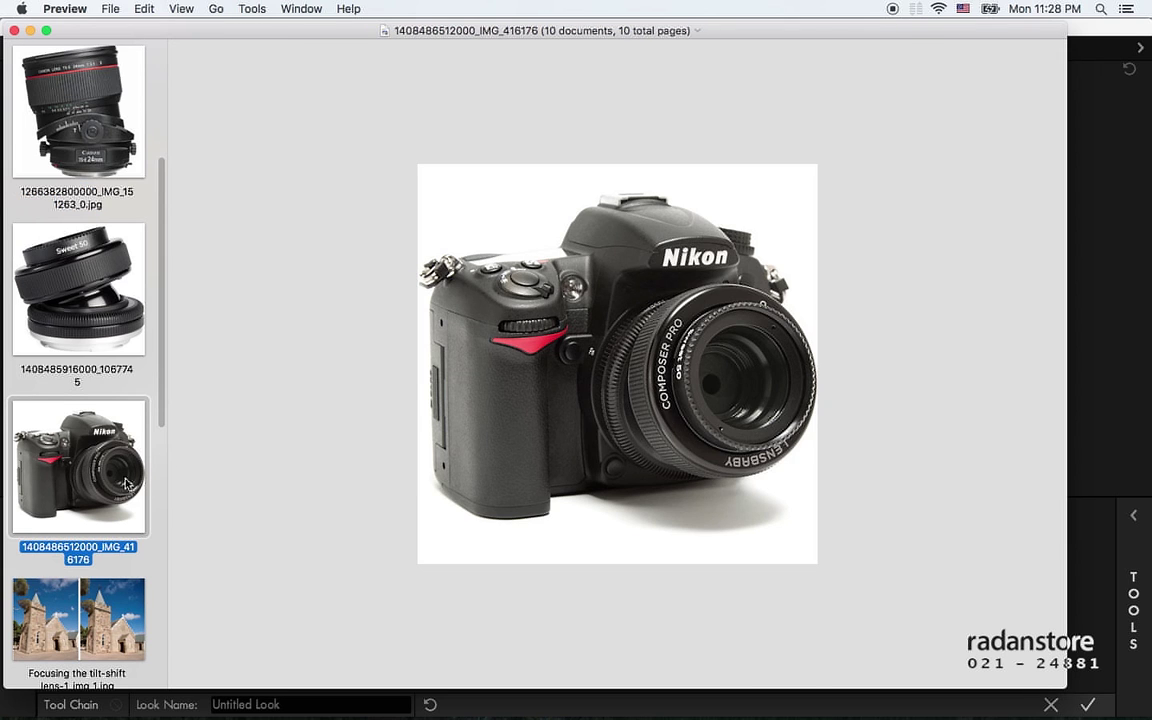
- View the Shift-Function-Correction and Main-rokinon1a images, ending on the Sweet 50 lens photo
scroll(125, 484, down, 10)
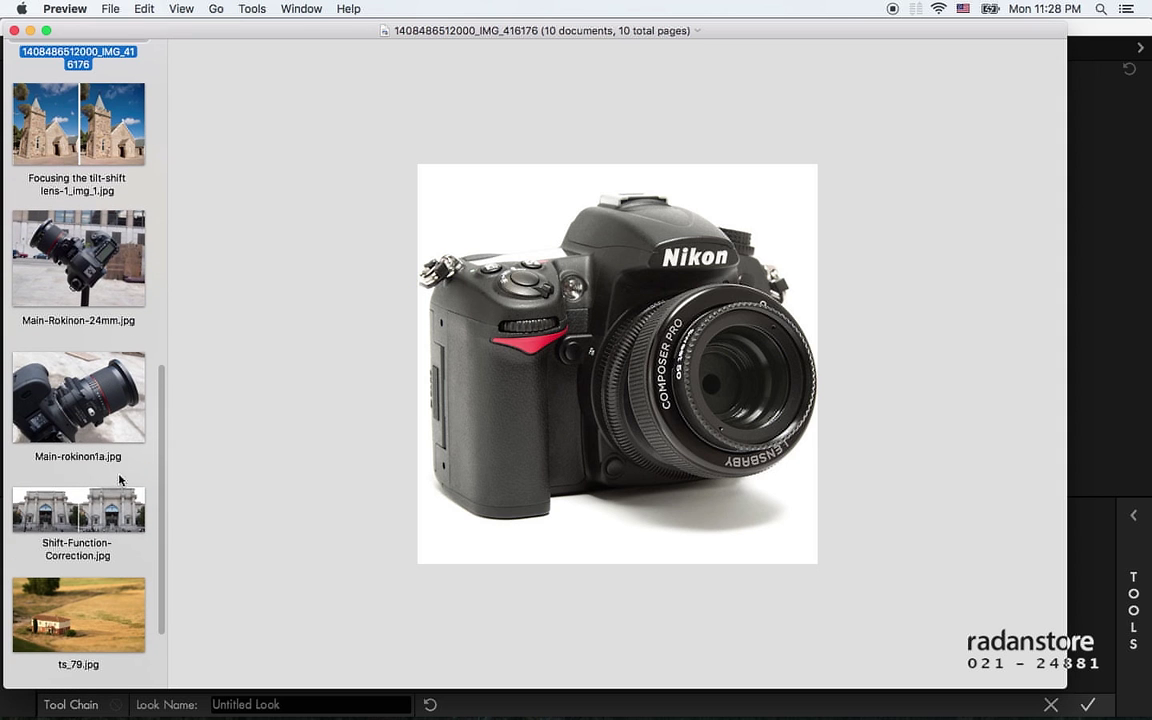
click(107, 517)
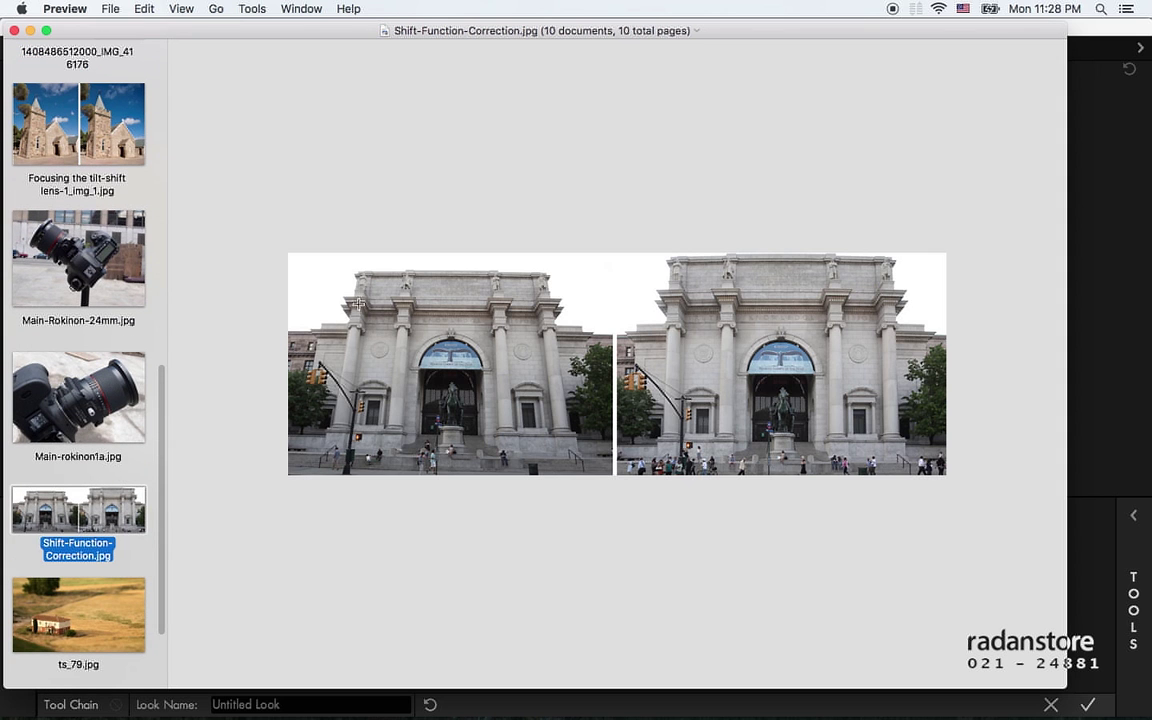
click(103, 398)
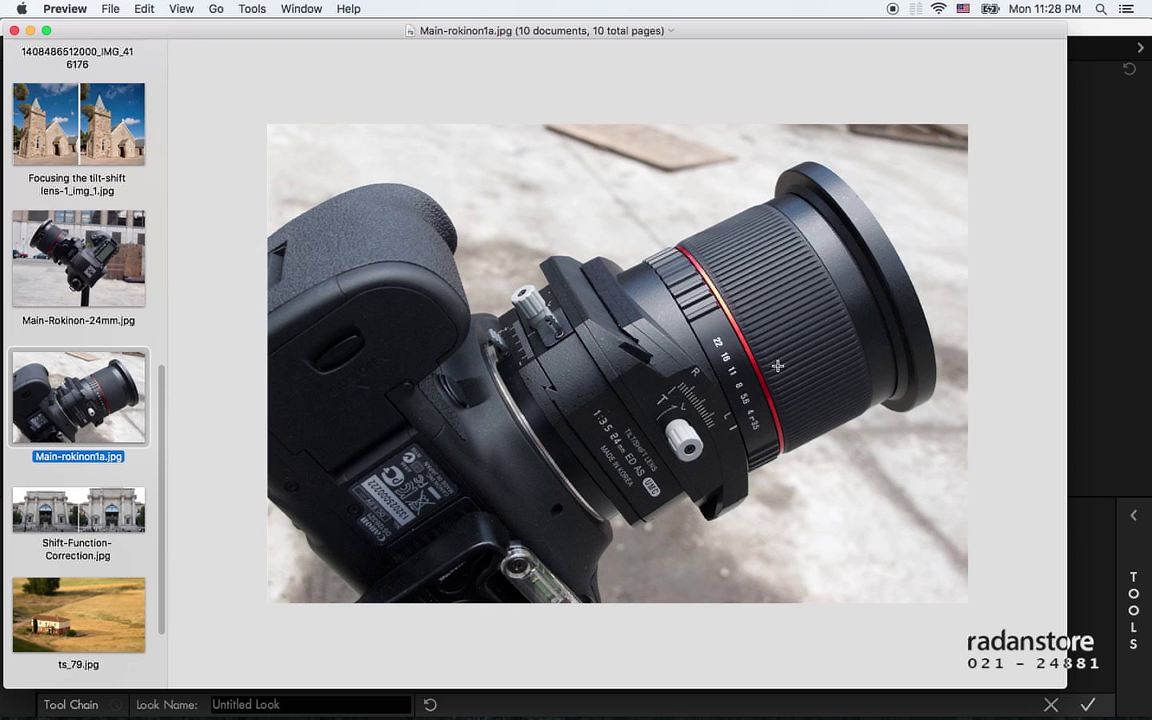
click(107, 500)
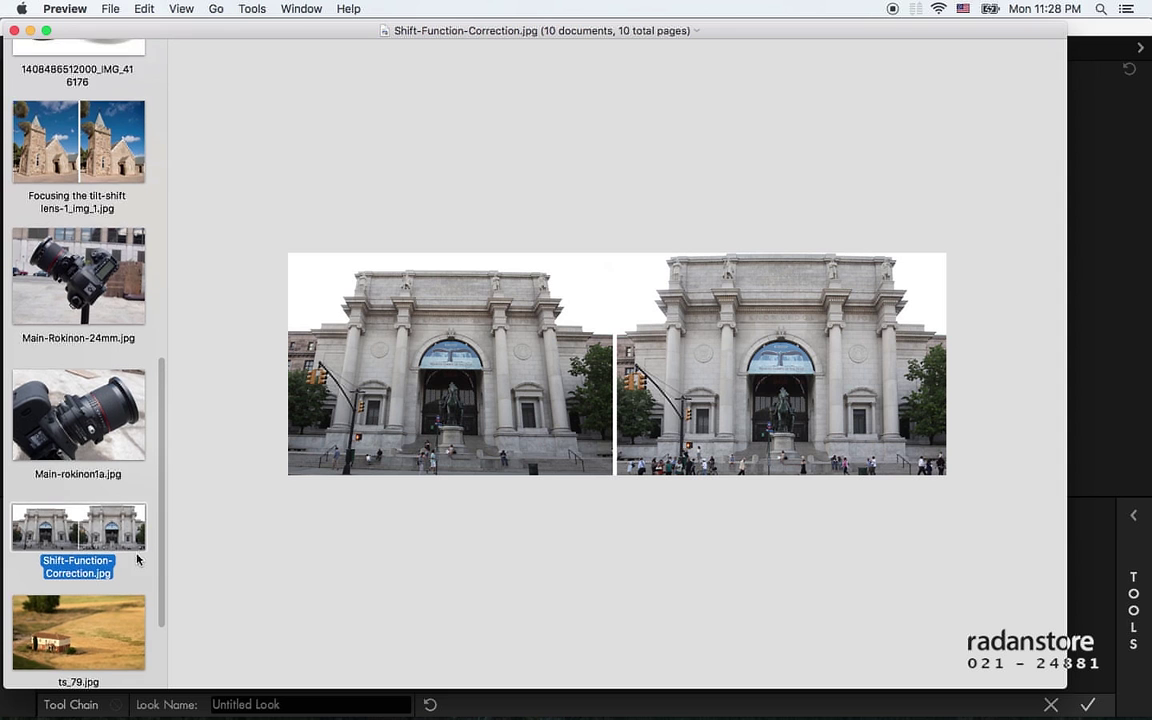
scroll(137, 559, up, 10)
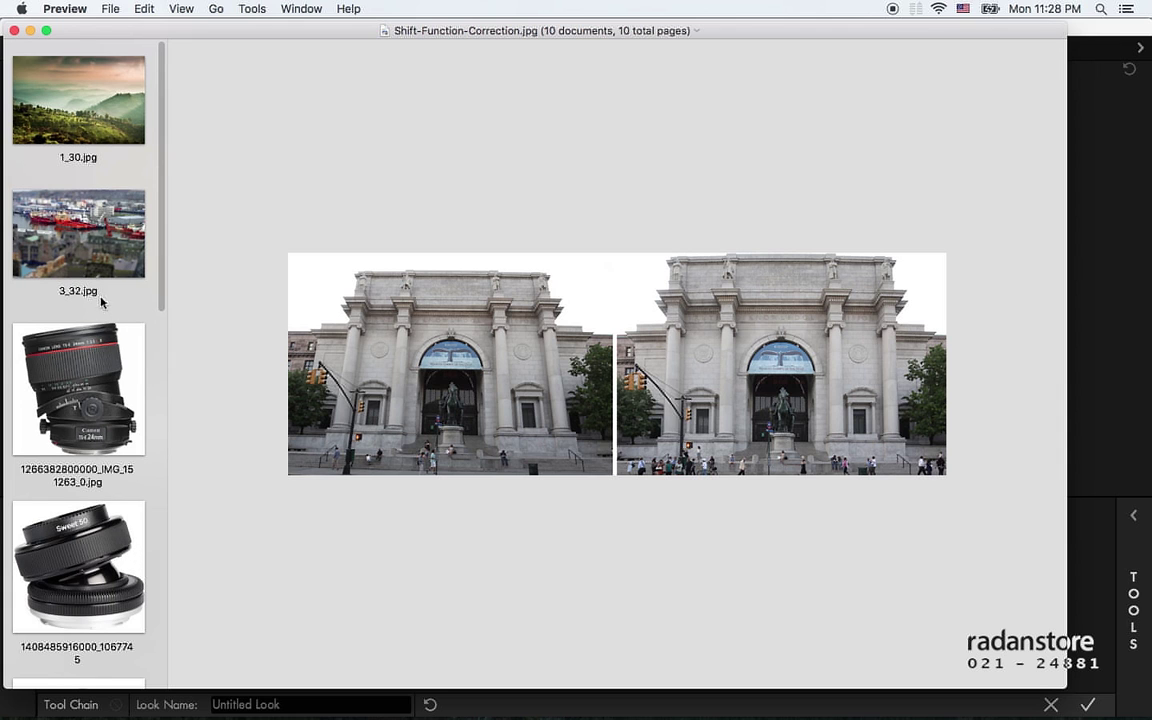
scroll(83, 437, down, 3)
click(86, 460)
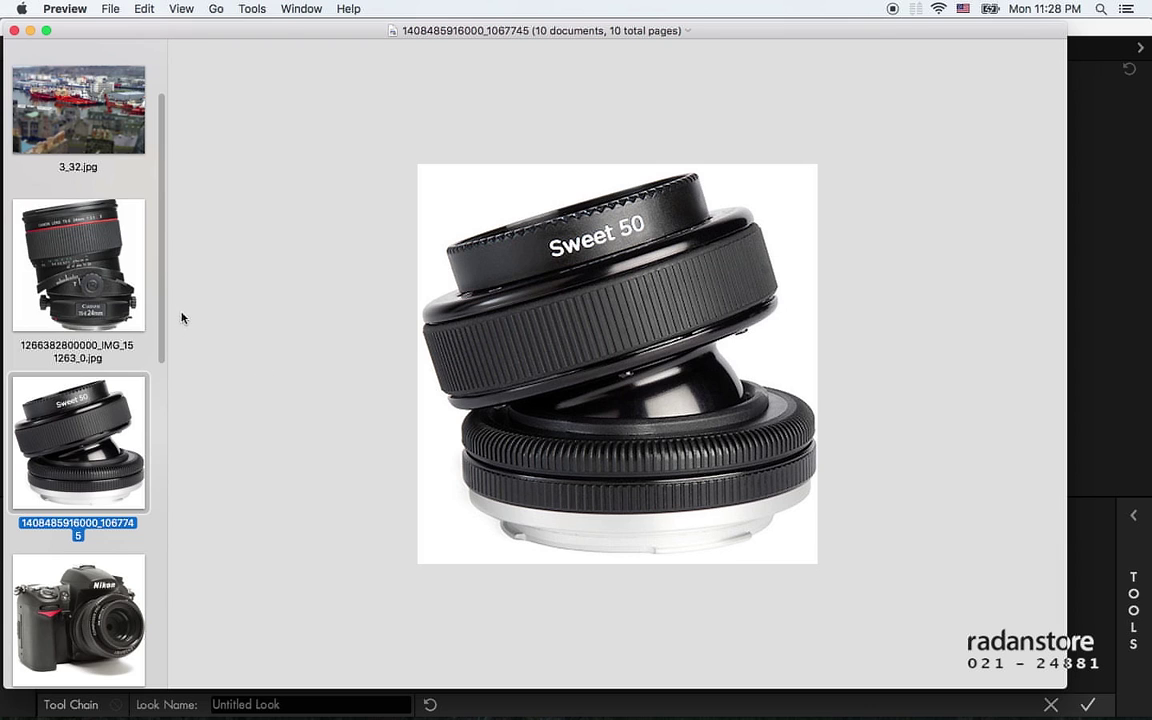
- View the harbour photo 3_32.jpg and the landscape photo 1_30.jpg
click(87, 142)
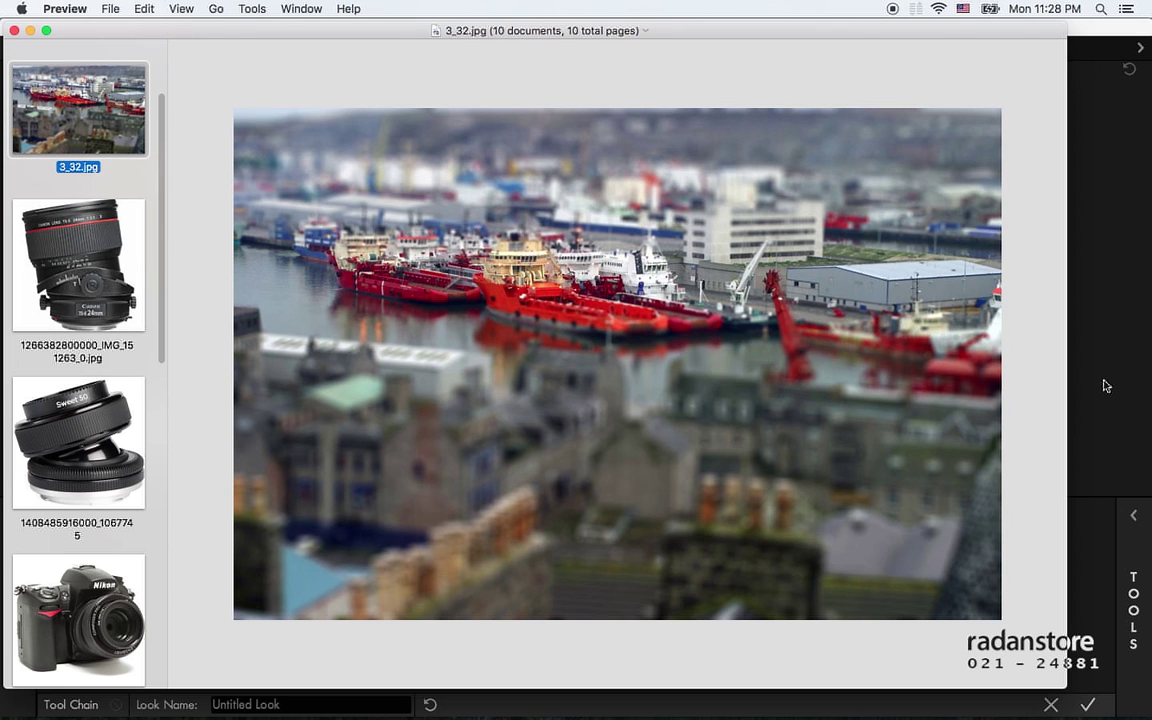
key(Up)
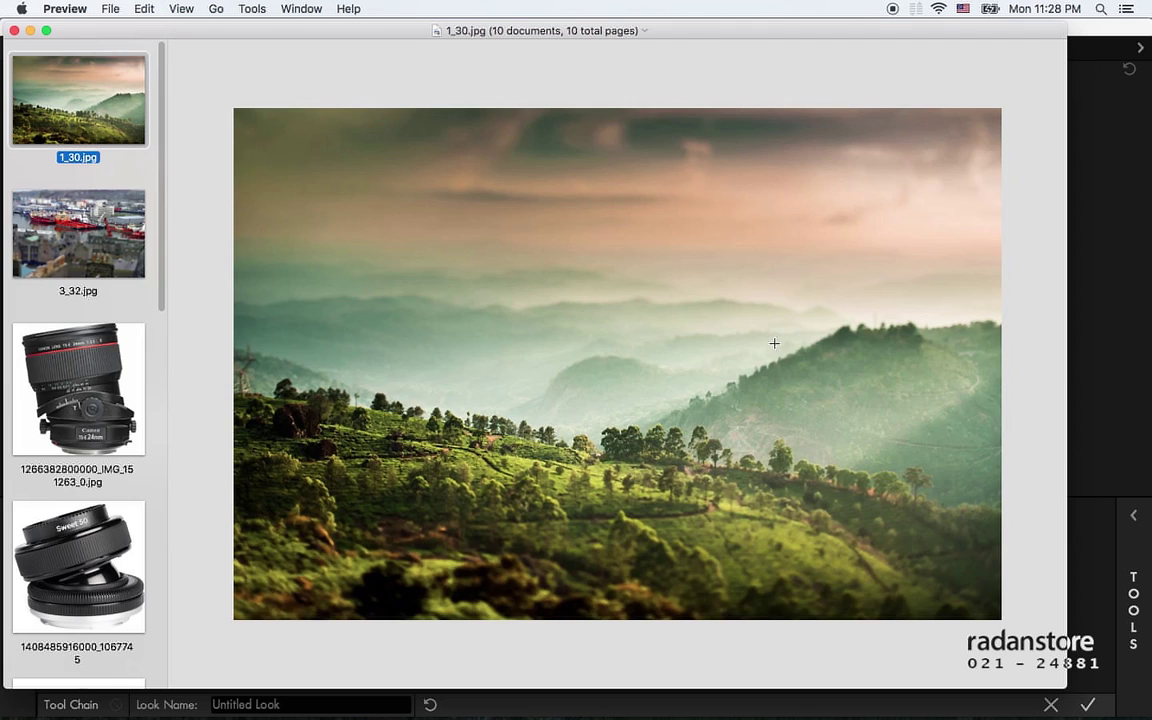
key(Down)
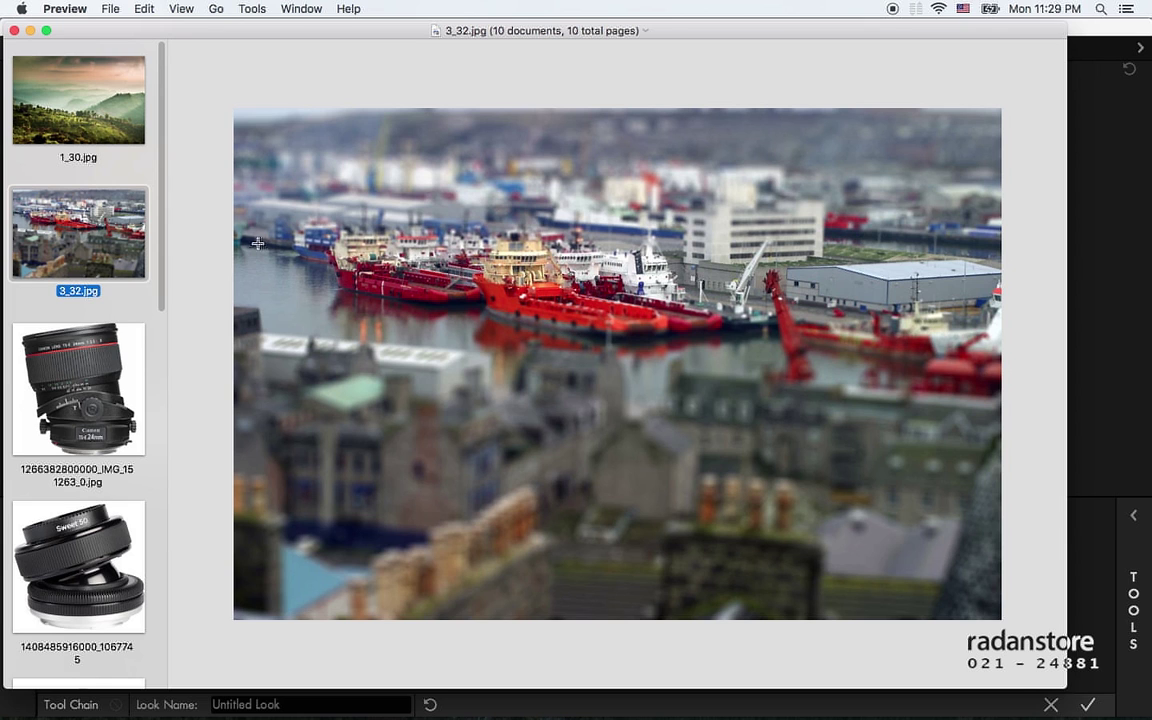
click(102, 127)
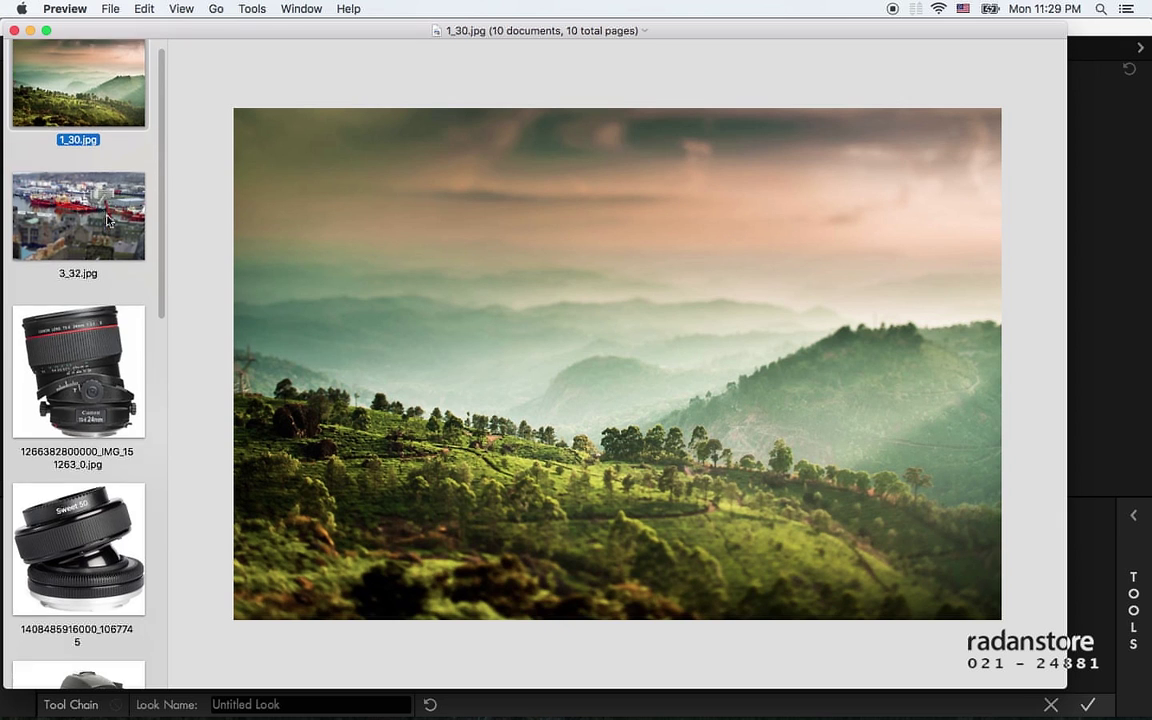
- View the ts_79.jpg farmhouse photo, then switch back to Final Cut Pro
scroll(100, 250, down, 5)
scroll(90, 330, down, 5)
click(83, 378)
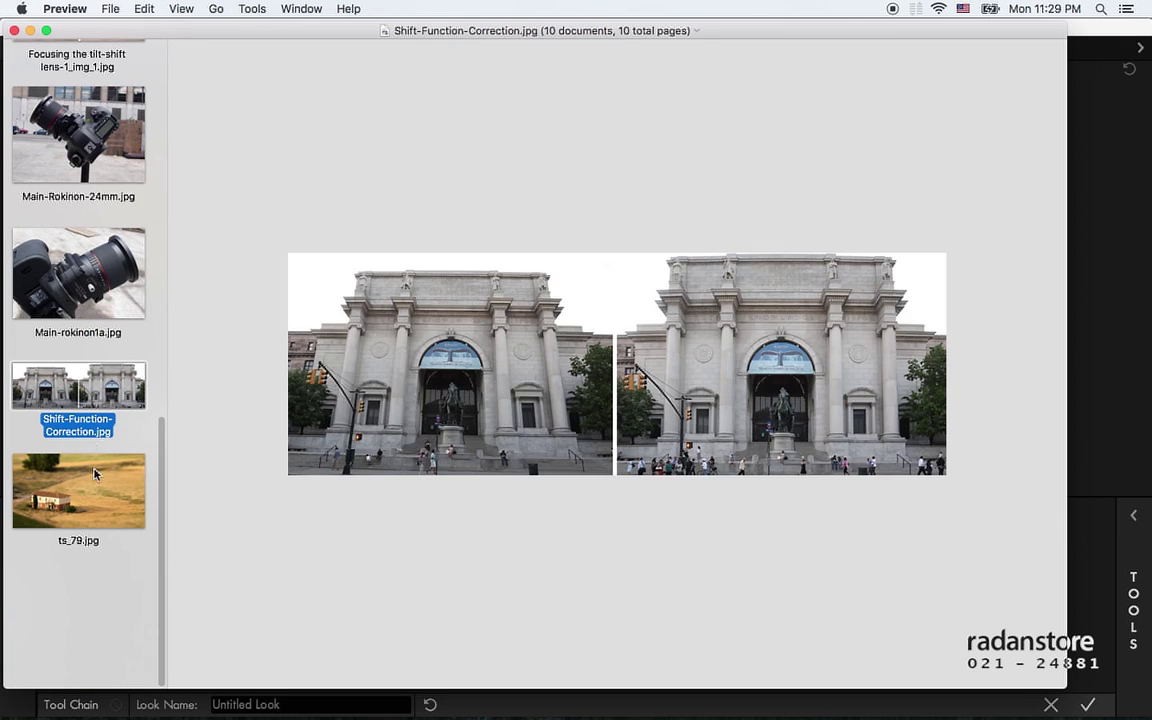
click(85, 475)
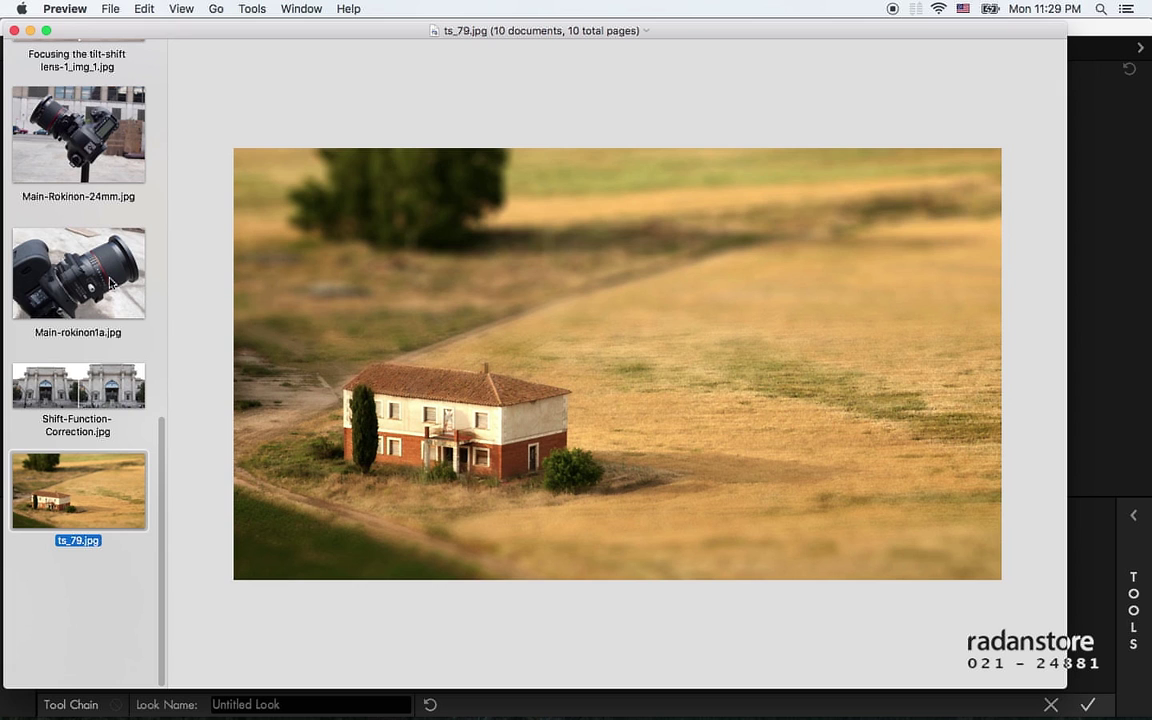
key(super+Tab)
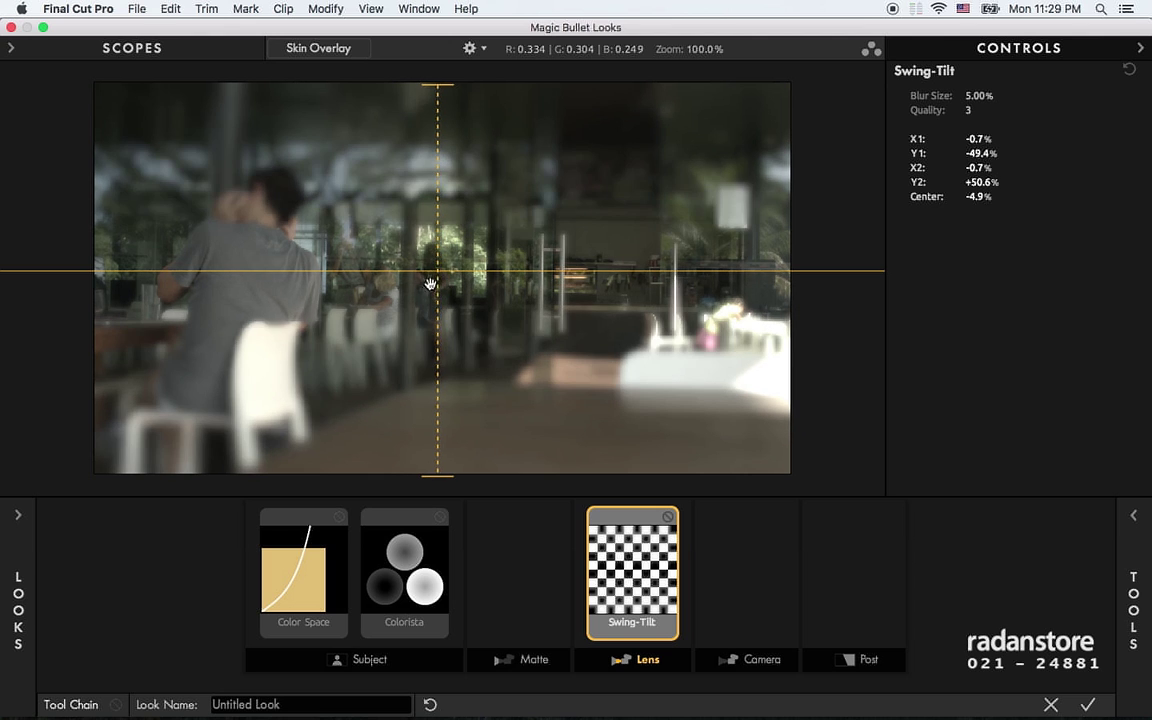
- Centre the Swing-Tilt focus on the seated man, lower its blur to 2.18%, and show the Lens tools
mouse_move(441, 286)
mouse_down()
mouse_move(249, 262)
mouse_move(252, 234)
mouse_up()
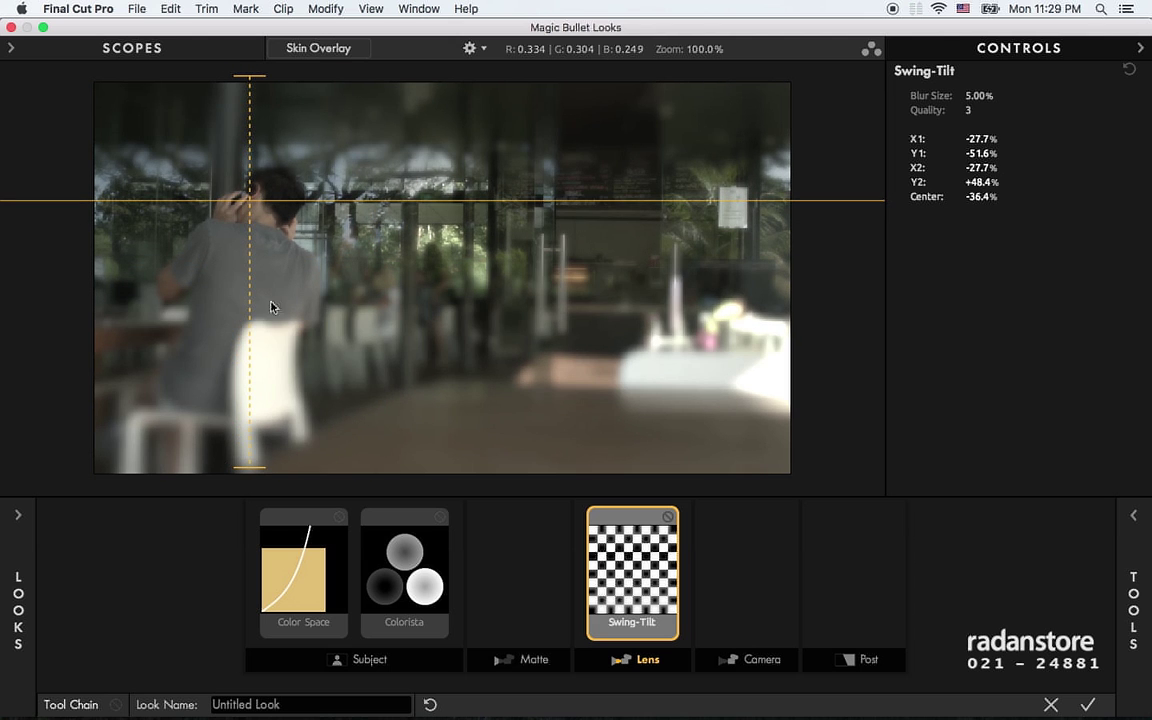
click(790, 588)
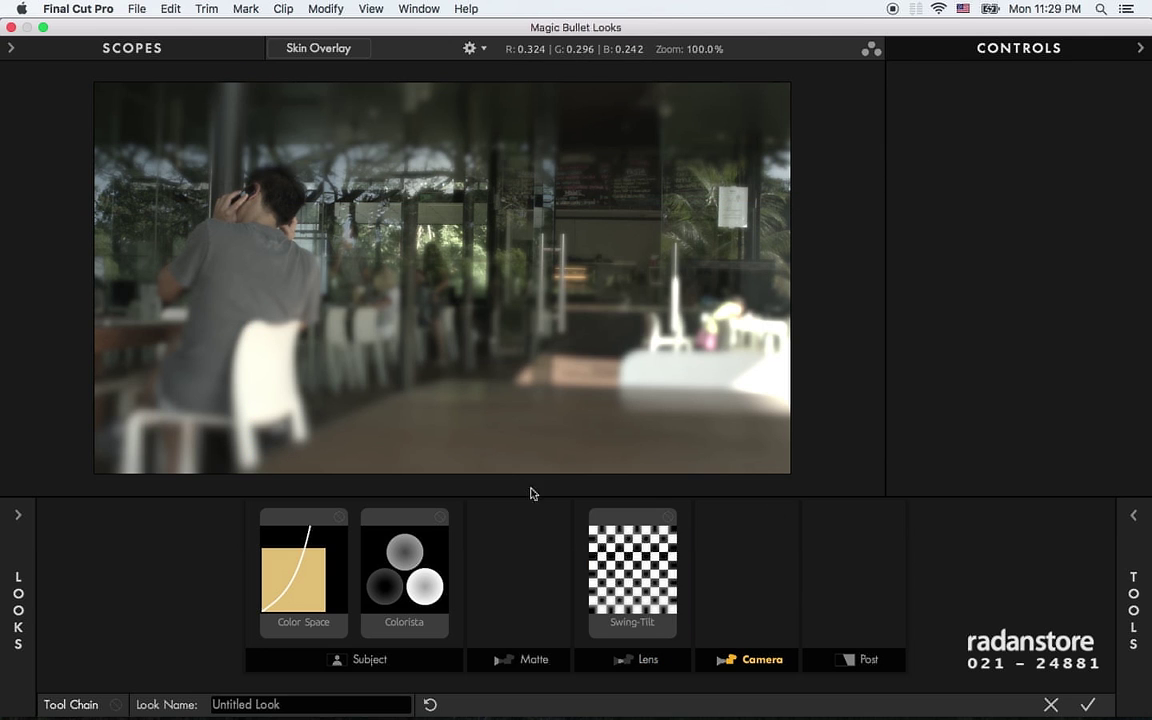
click(633, 567)
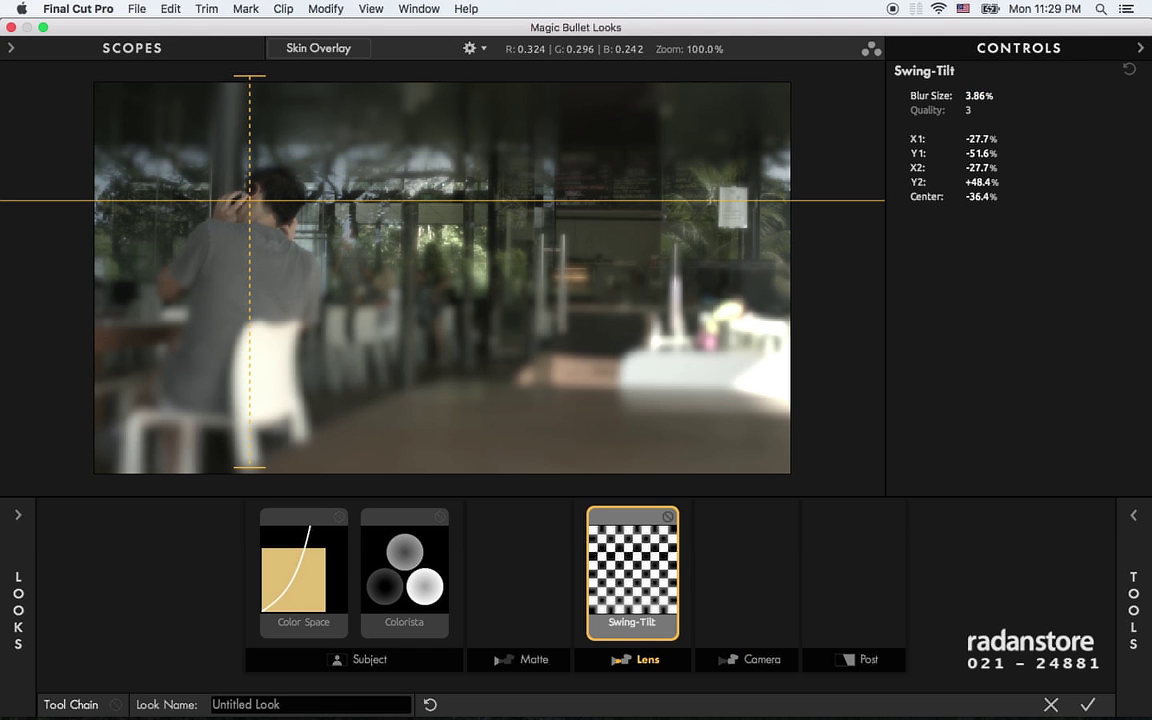
drag(881, 86, 880, 86)
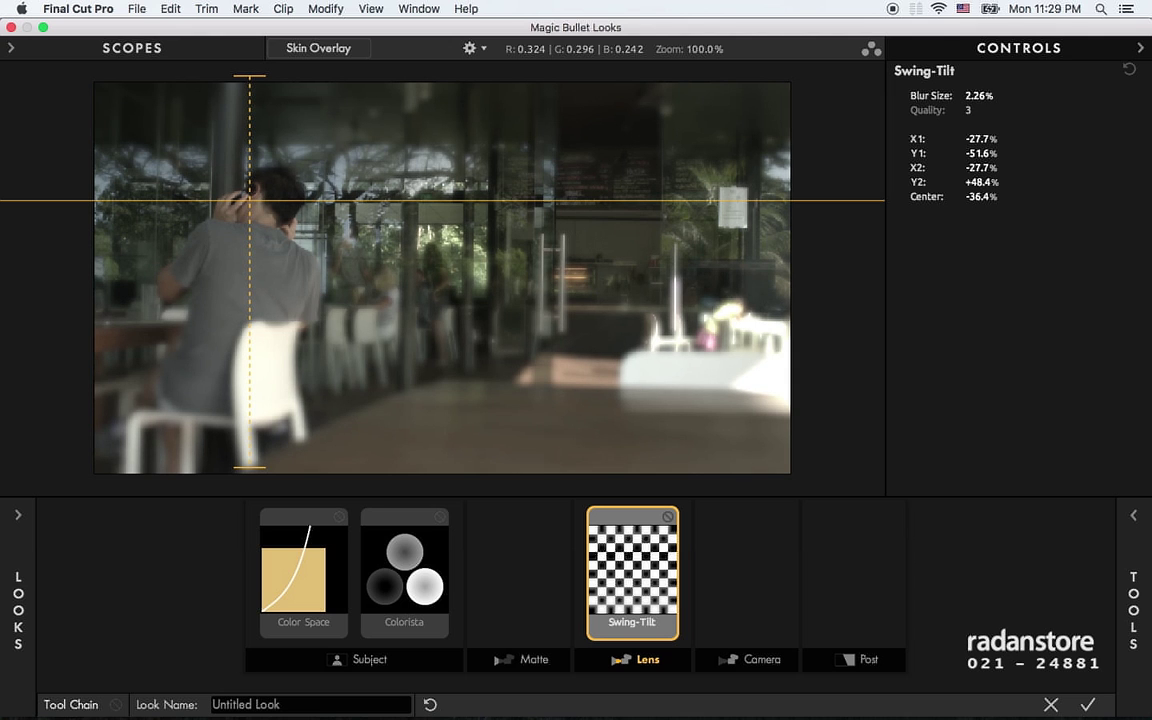
click(722, 570)
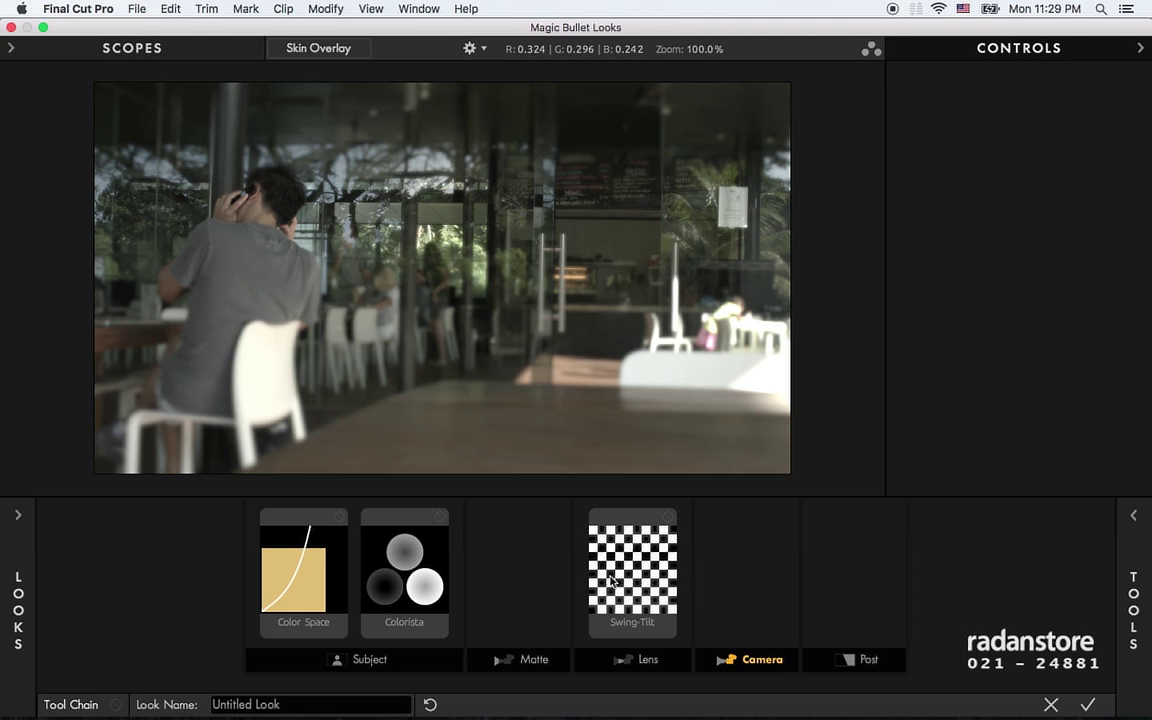
click(620, 540)
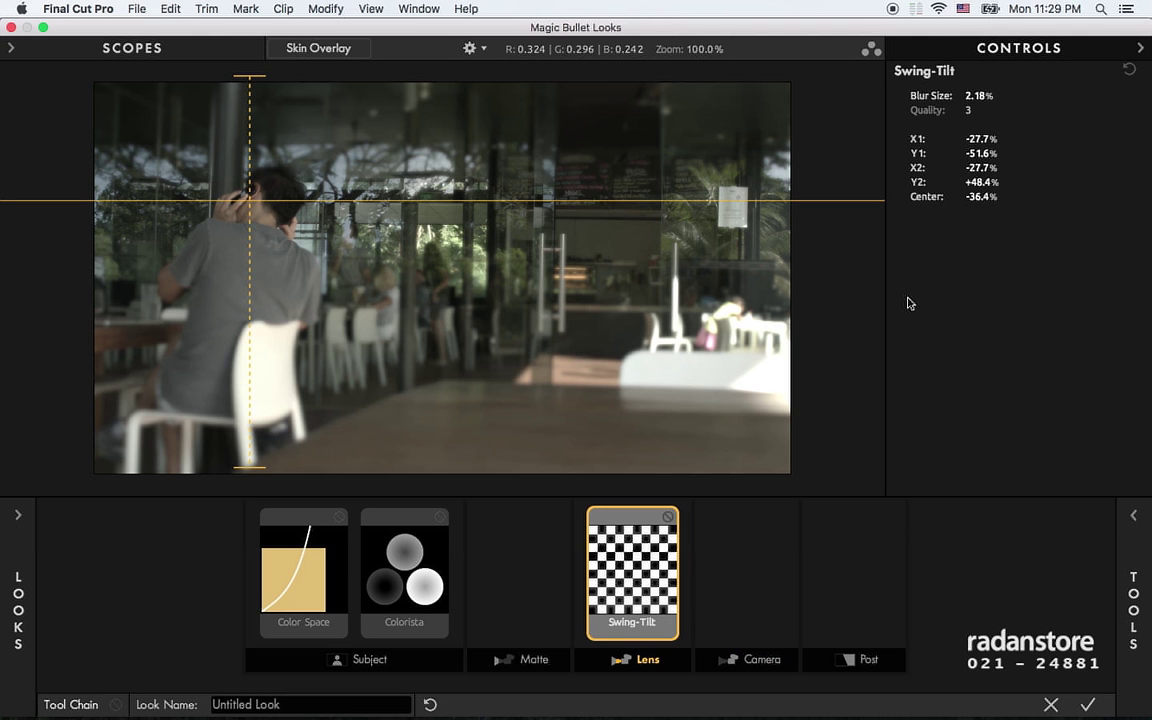
click(1133, 580)
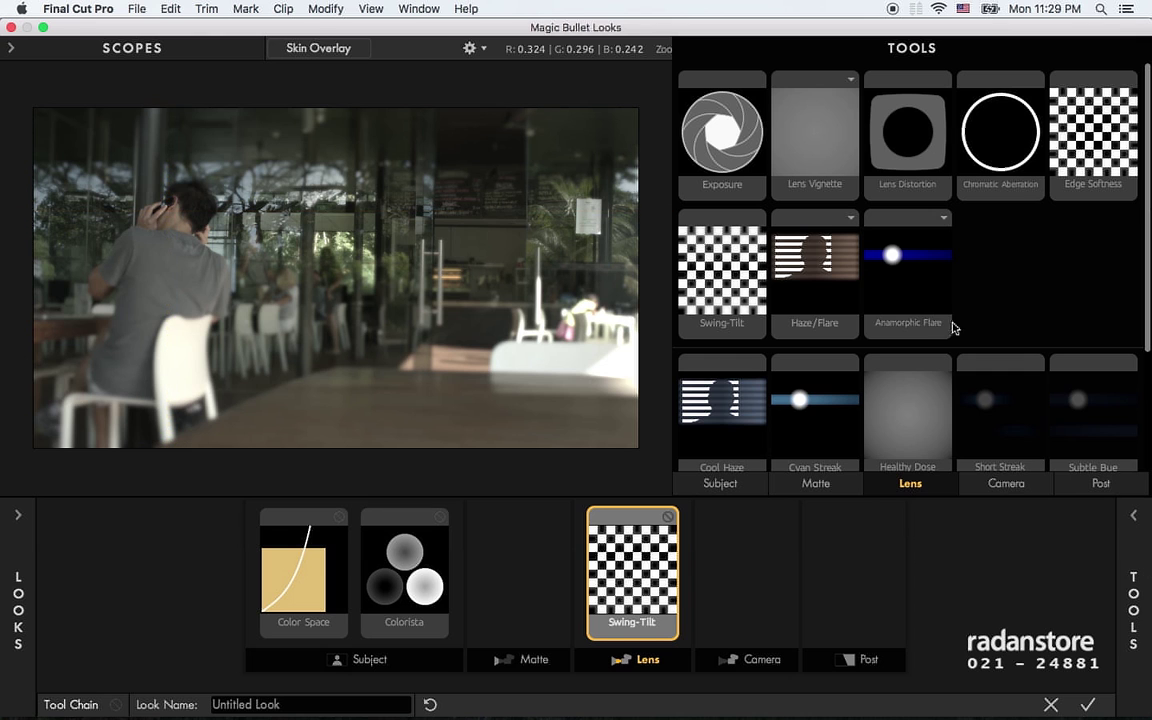
- Add Haze/Flare to the Lens stage, delete Swing-Tilt, and select Haze/Flare
drag(808, 266, 720, 552)
click(577, 583)
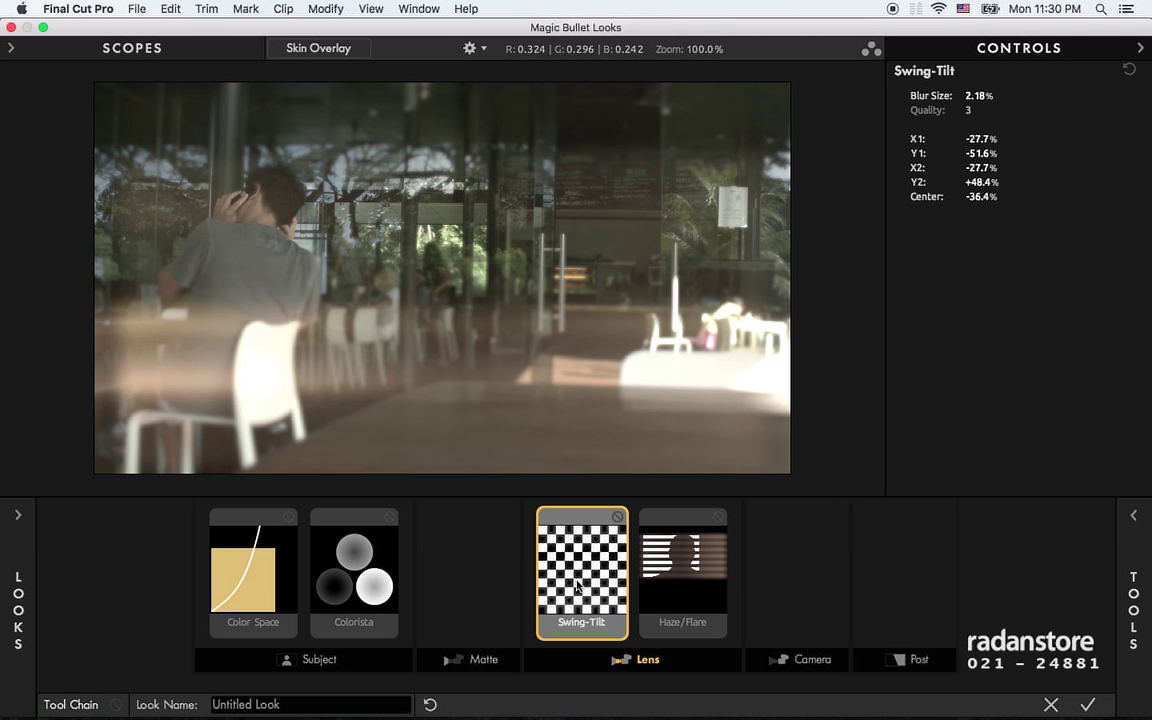
key(Delete)
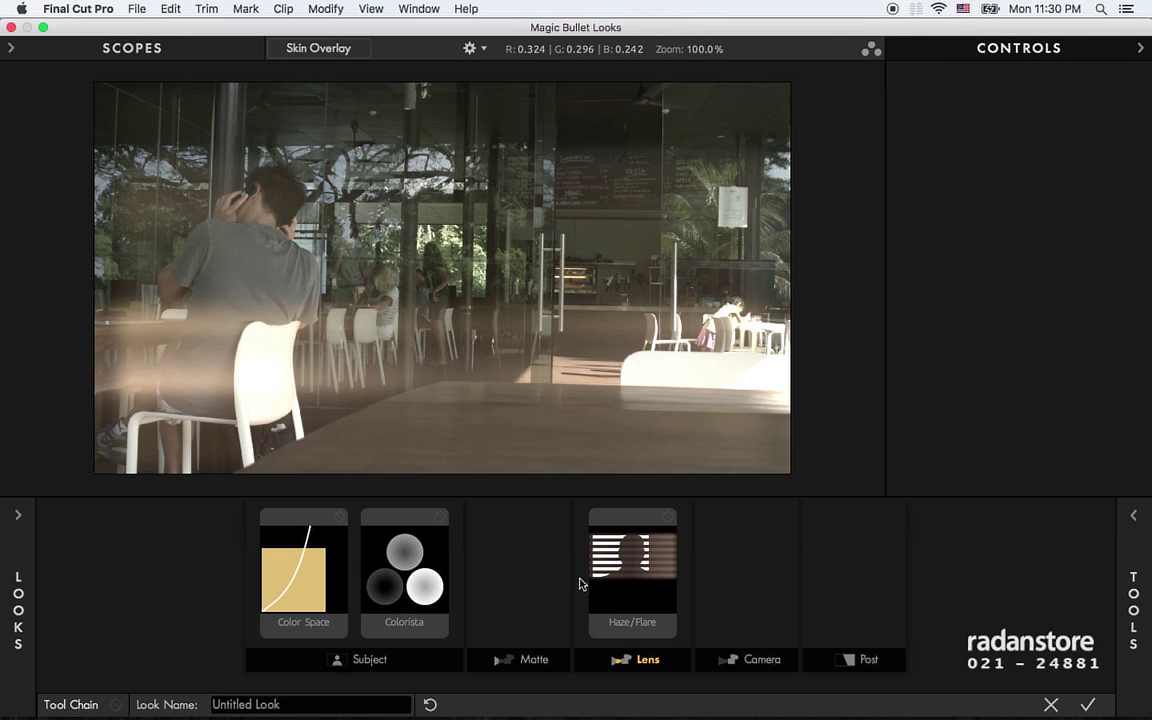
click(607, 573)
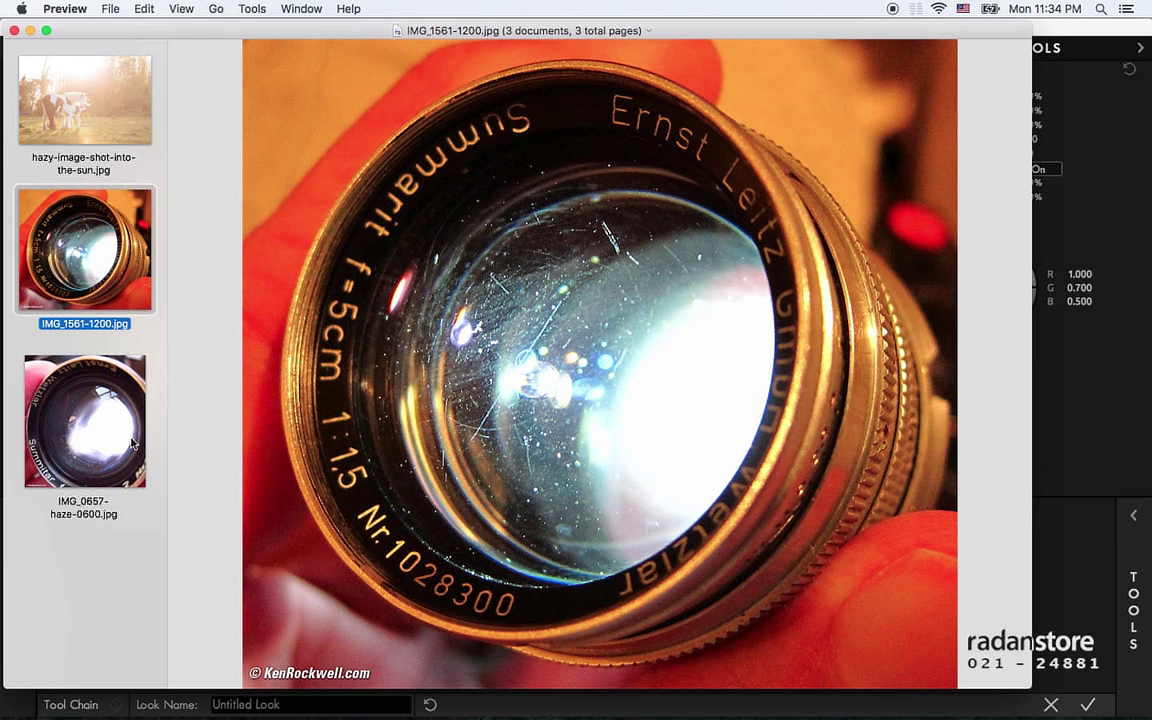
- Compare the IMG_0657-haze-0600.jpg lens-haze reference photos in Preview, then return to the café clip
click(133, 444)
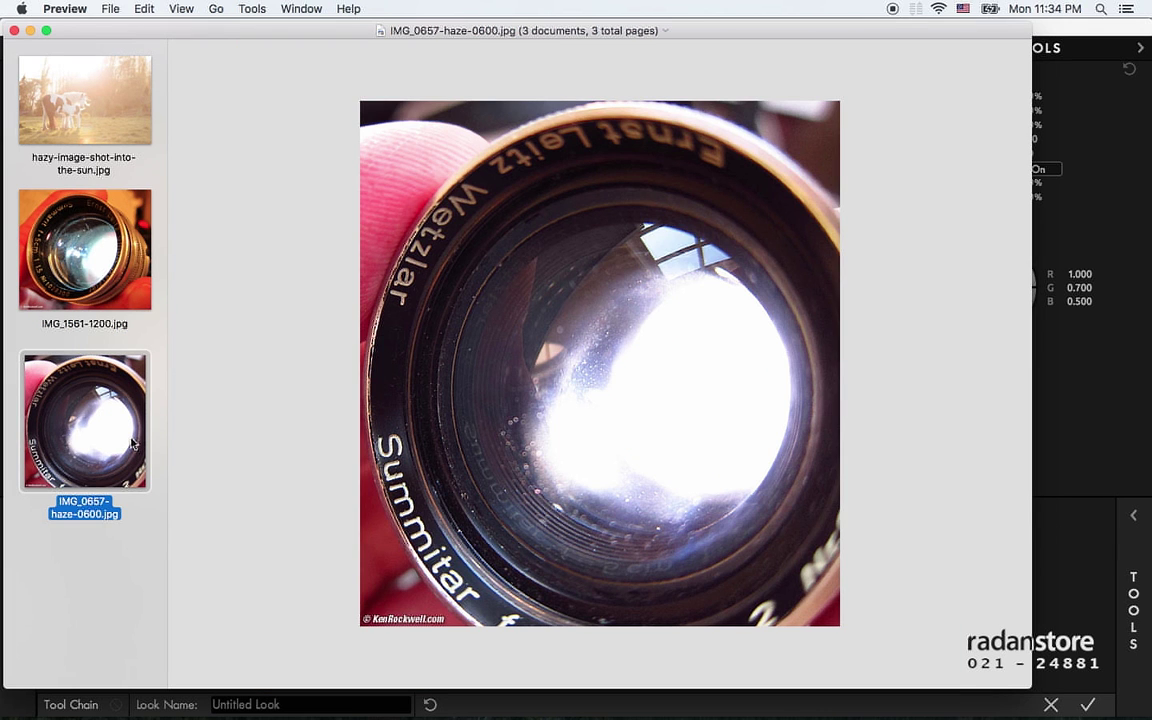
click(76, 248)
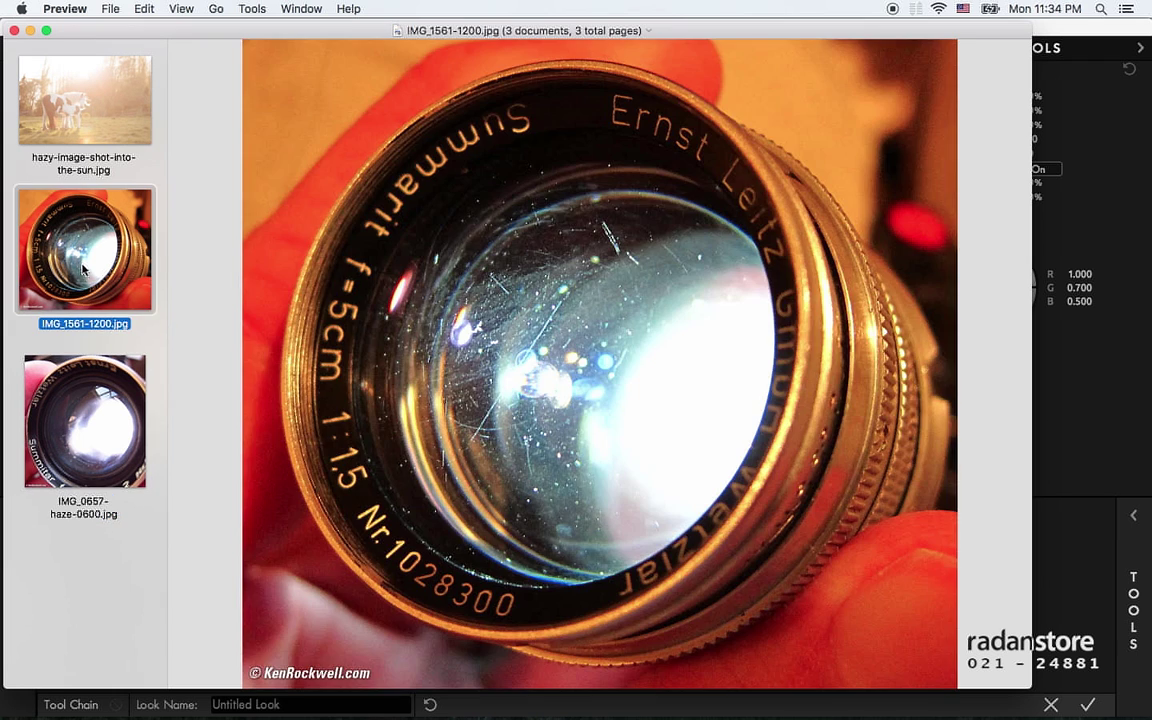
click(66, 356)
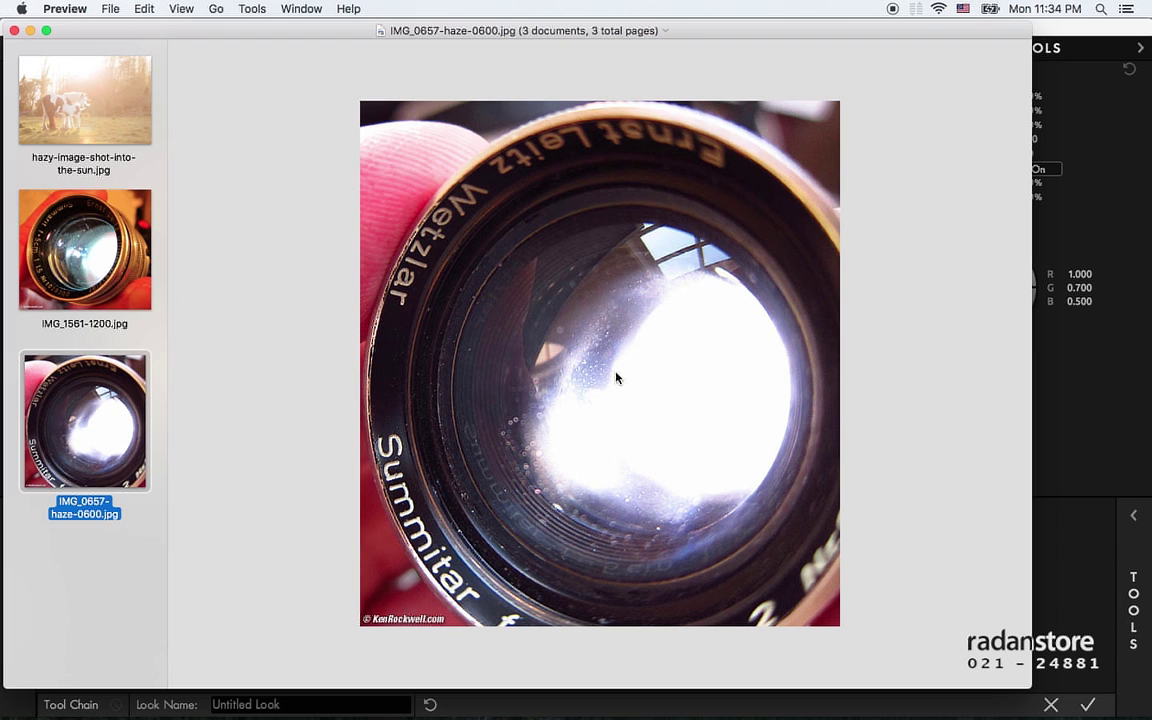
click(1062, 415)
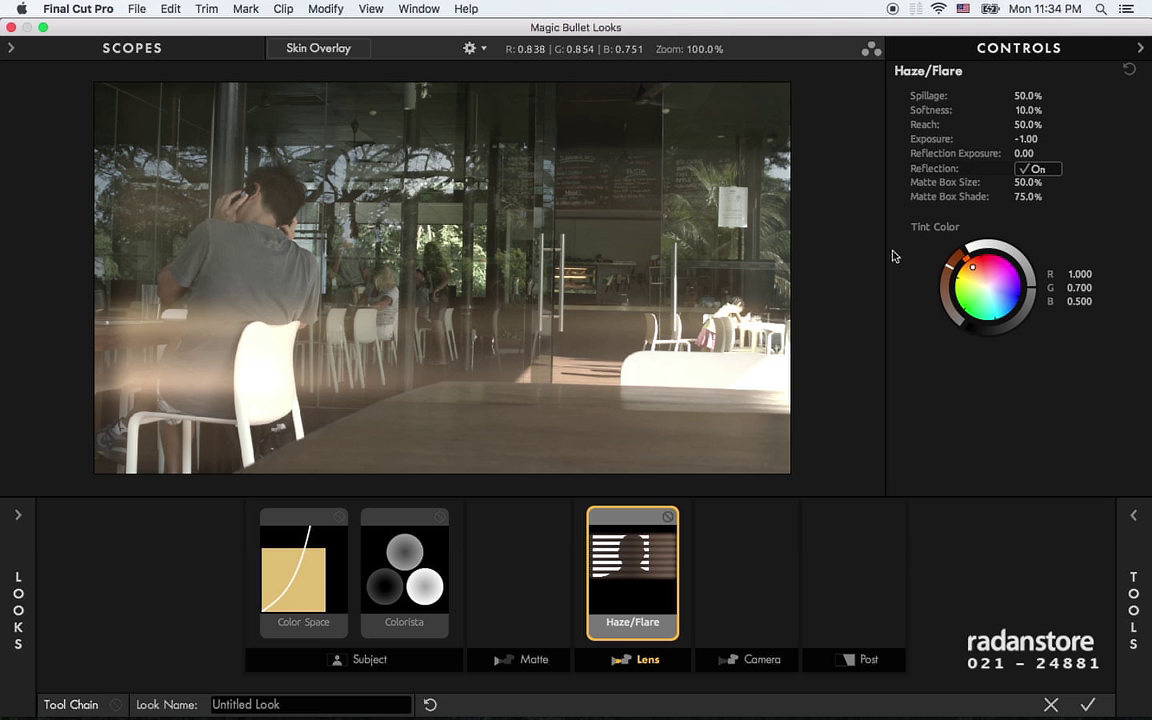
- Recheck the backlit horse photo against the lens-haze photo, ending back in Magic Bullet Looks
key(super+Tab)
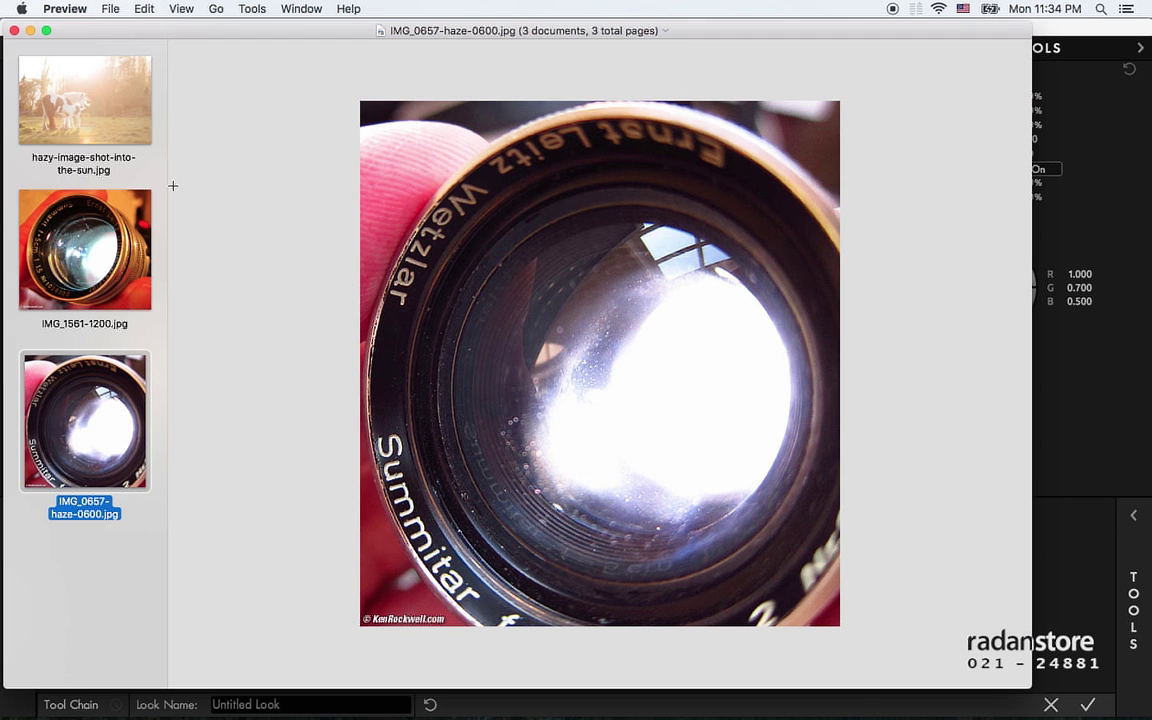
click(118, 135)
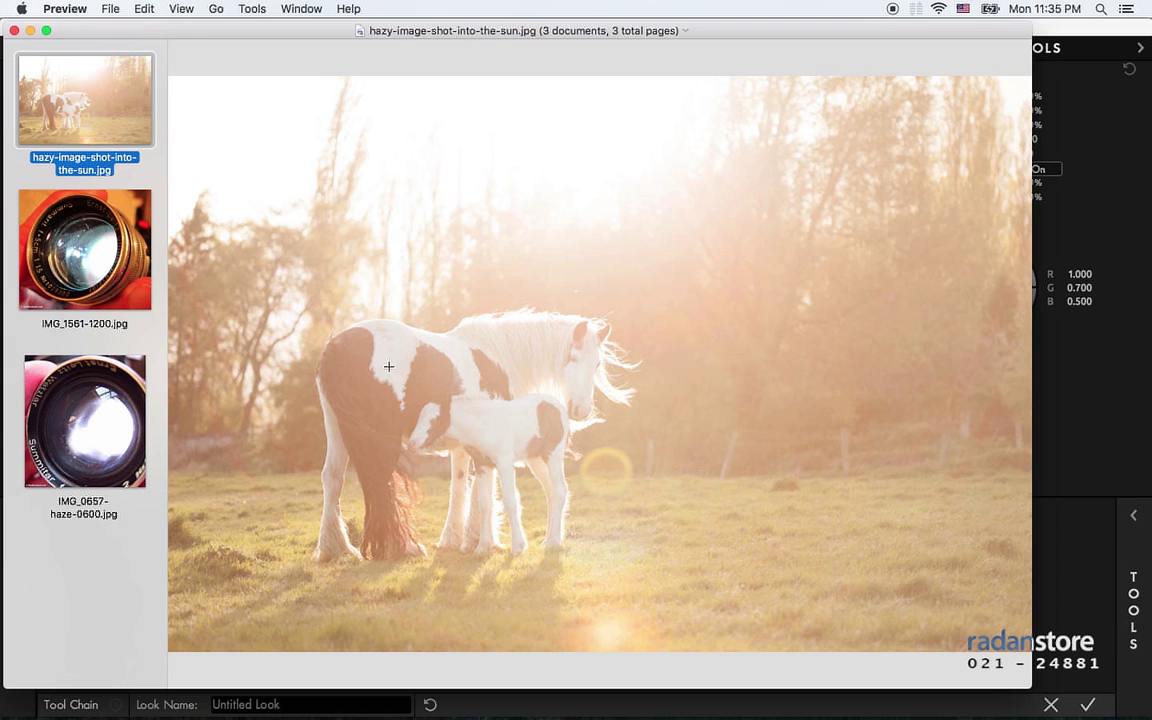
click(79, 432)
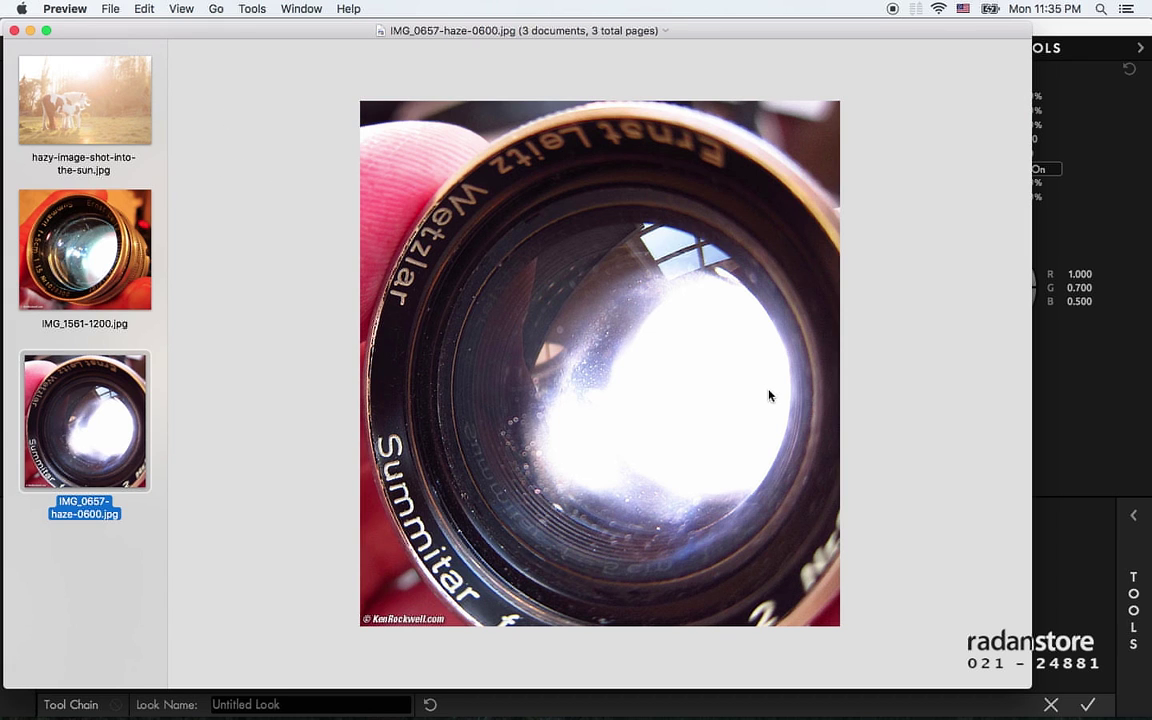
click(1070, 403)
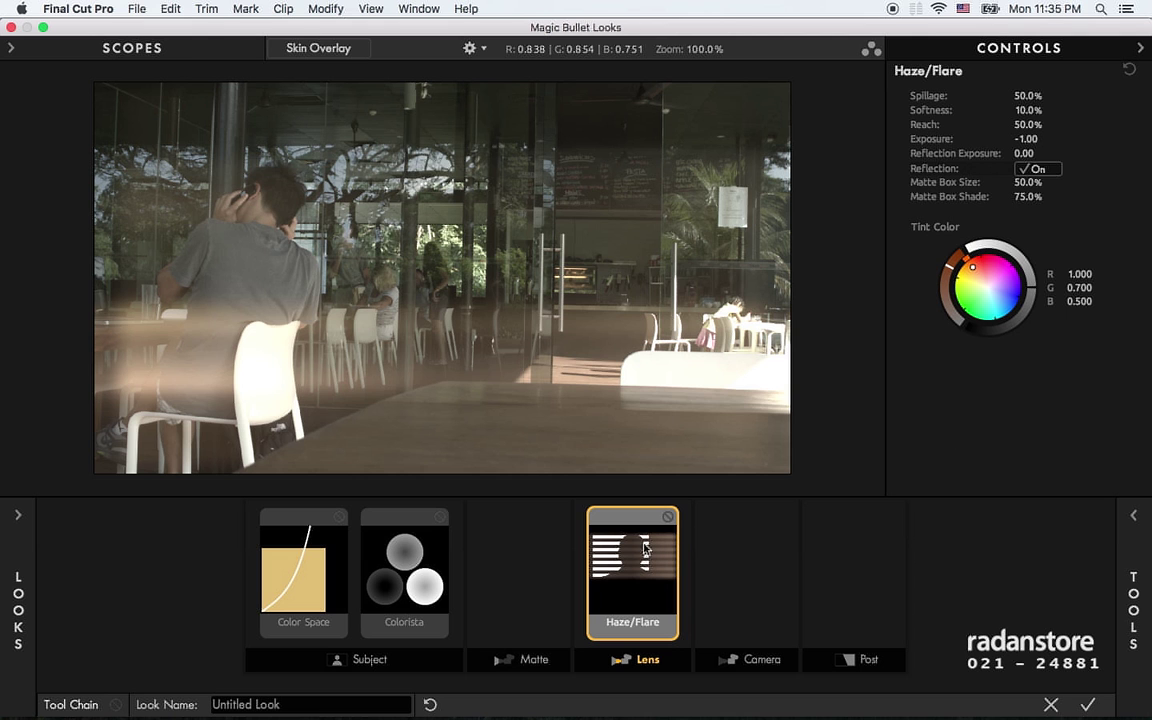
key(super+Tab)
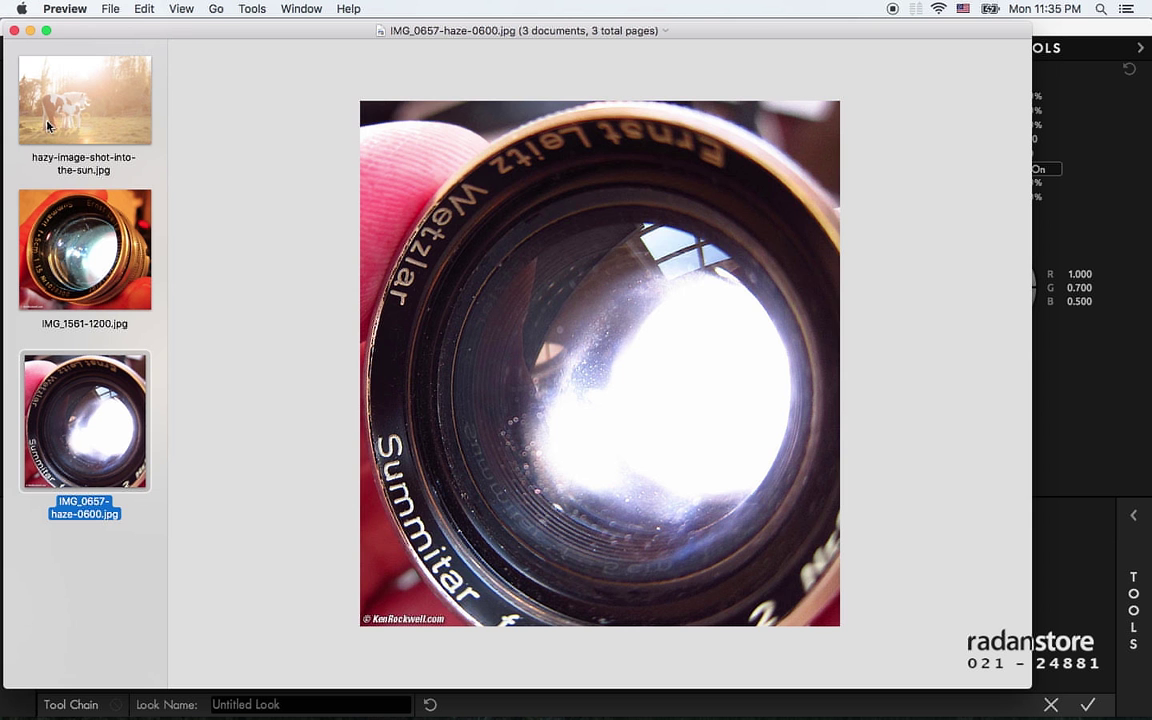
click(41, 107)
key(super+Tab)
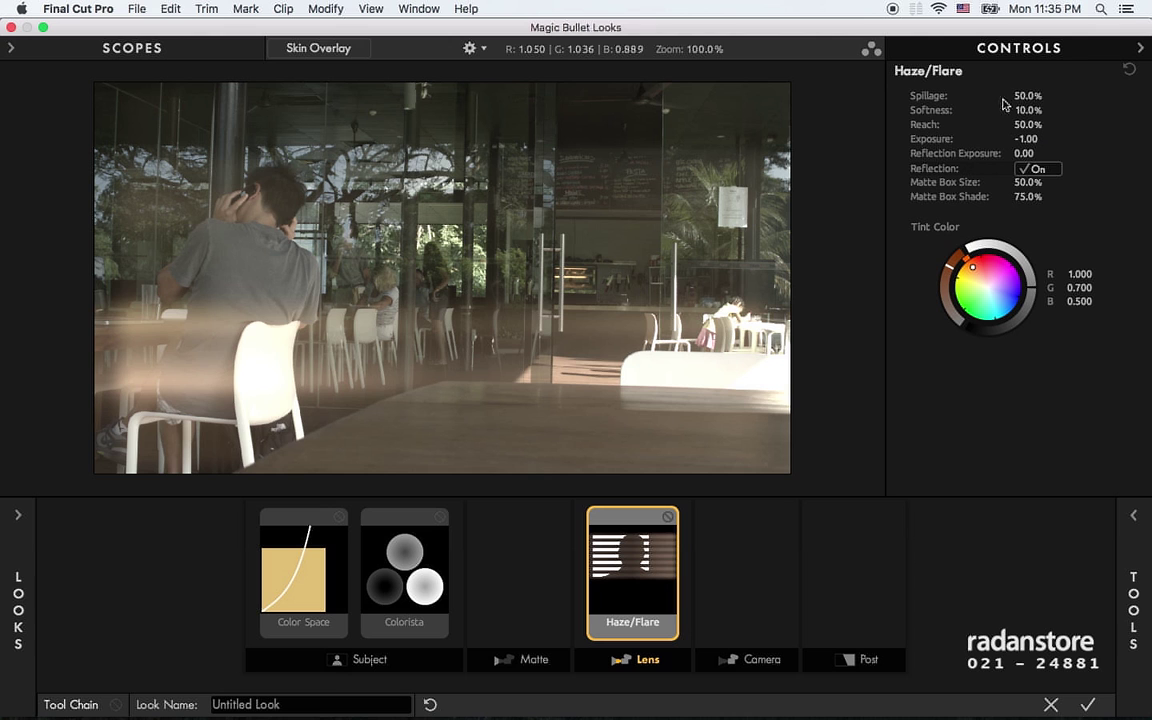
- Push the Haze/Flare glow to 100% spillage, 22.5% softness, 66.2% reach and +2.30 reflection exposure
drag(1028, 96, 1060, 96)
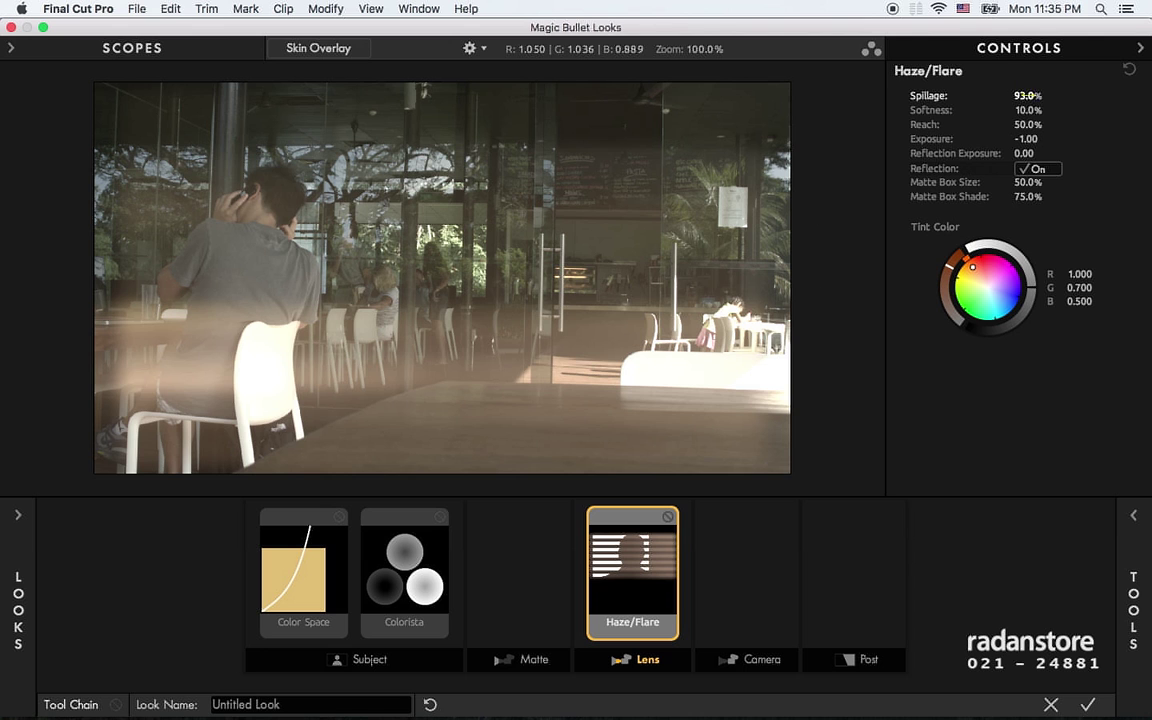
mouse_move(1028, 95)
mouse_down()
mouse_move(1060, 95)
mouse_move(1025, 139)
mouse_move(1020, 124)
mouse_up()
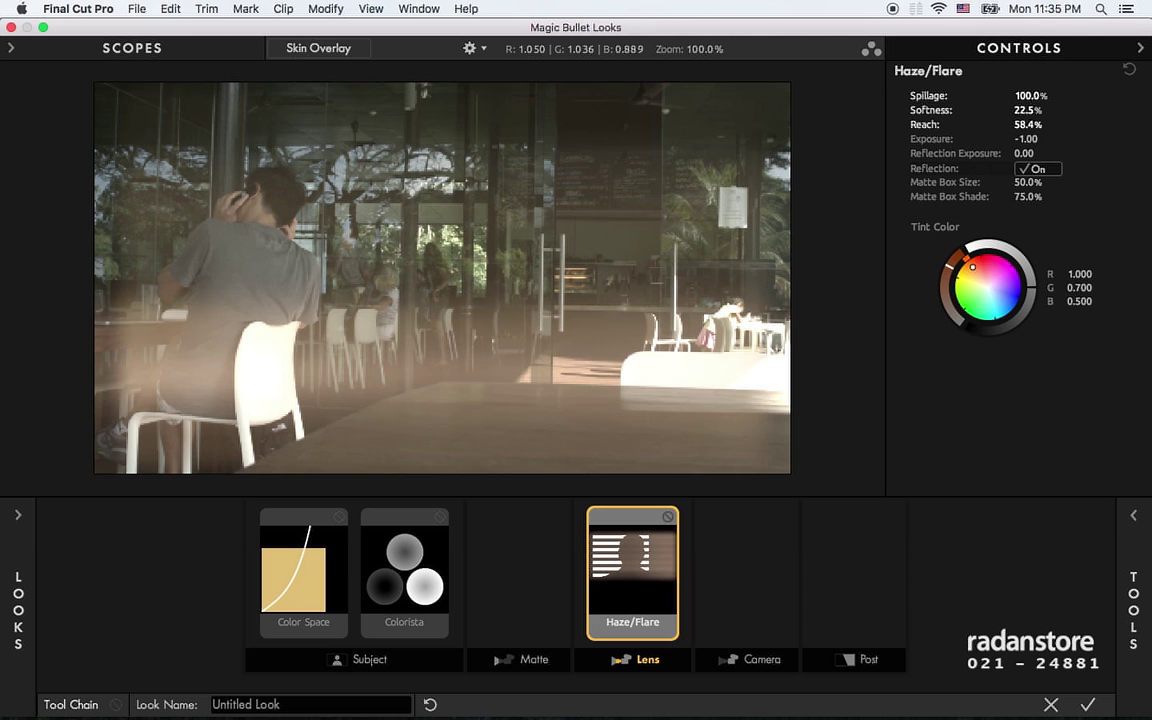
drag(1020, 124, 1042, 124)
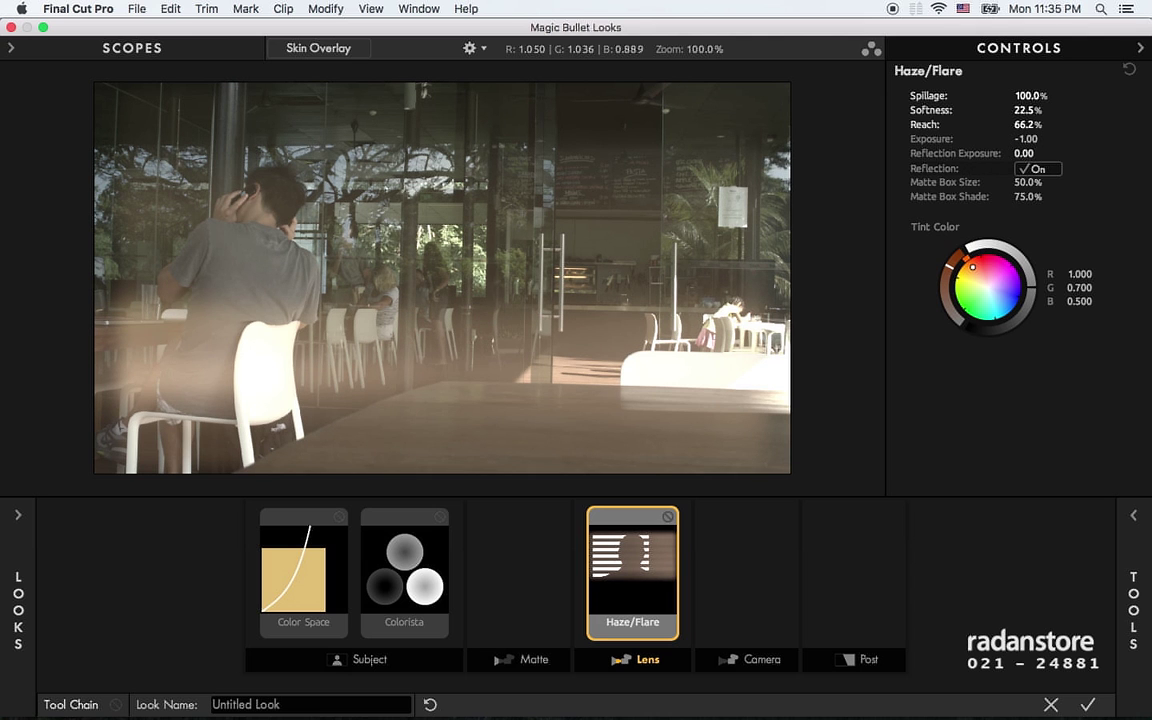
drag(1024, 153, 1045, 153)
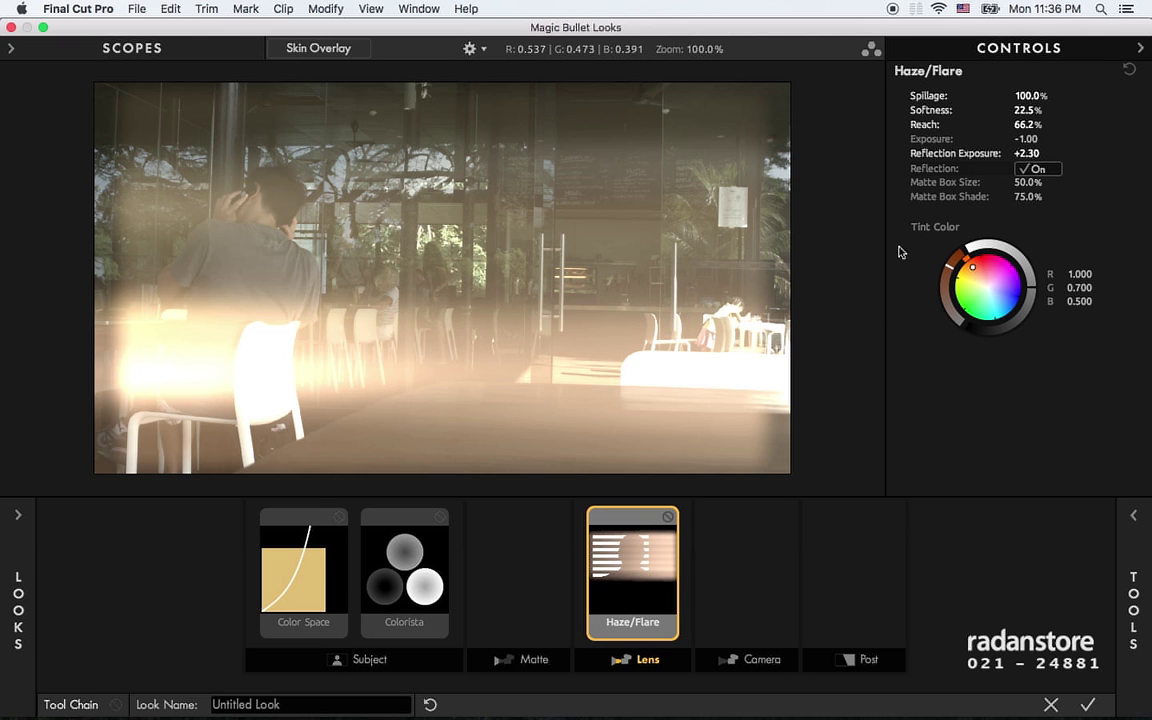
- Swap Haze/Flare for Anamorphic Flare in the Lens stage
mouse_move(1133, 580)
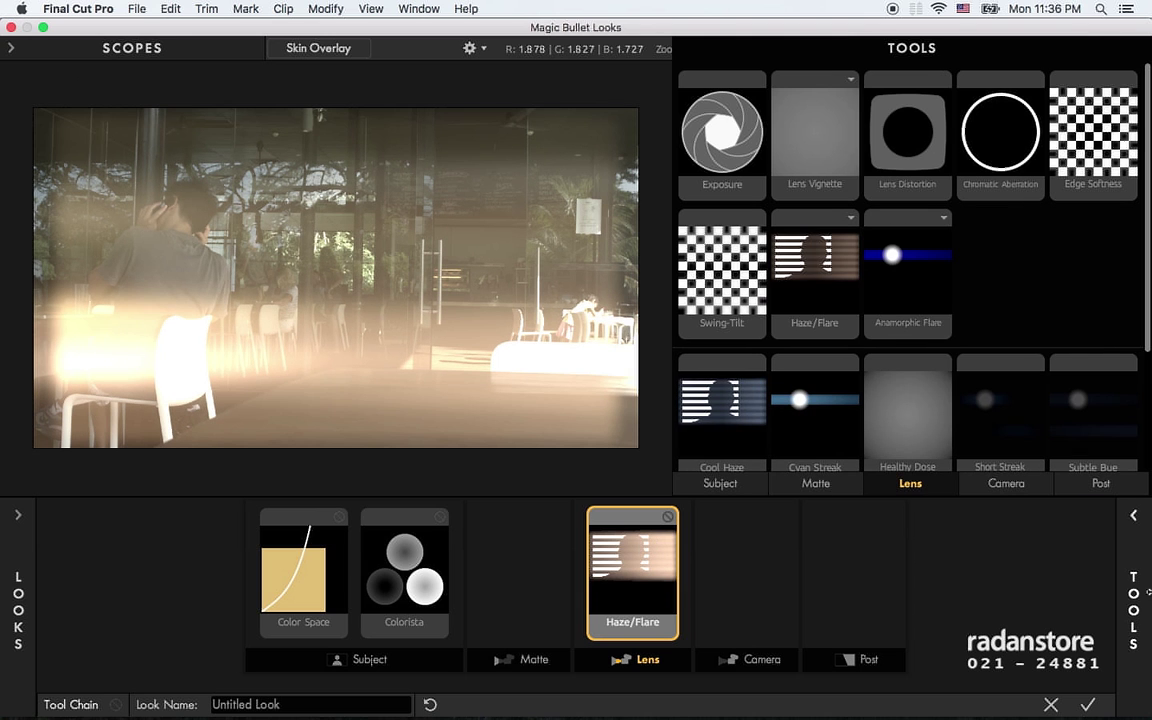
drag(905, 255, 690, 565)
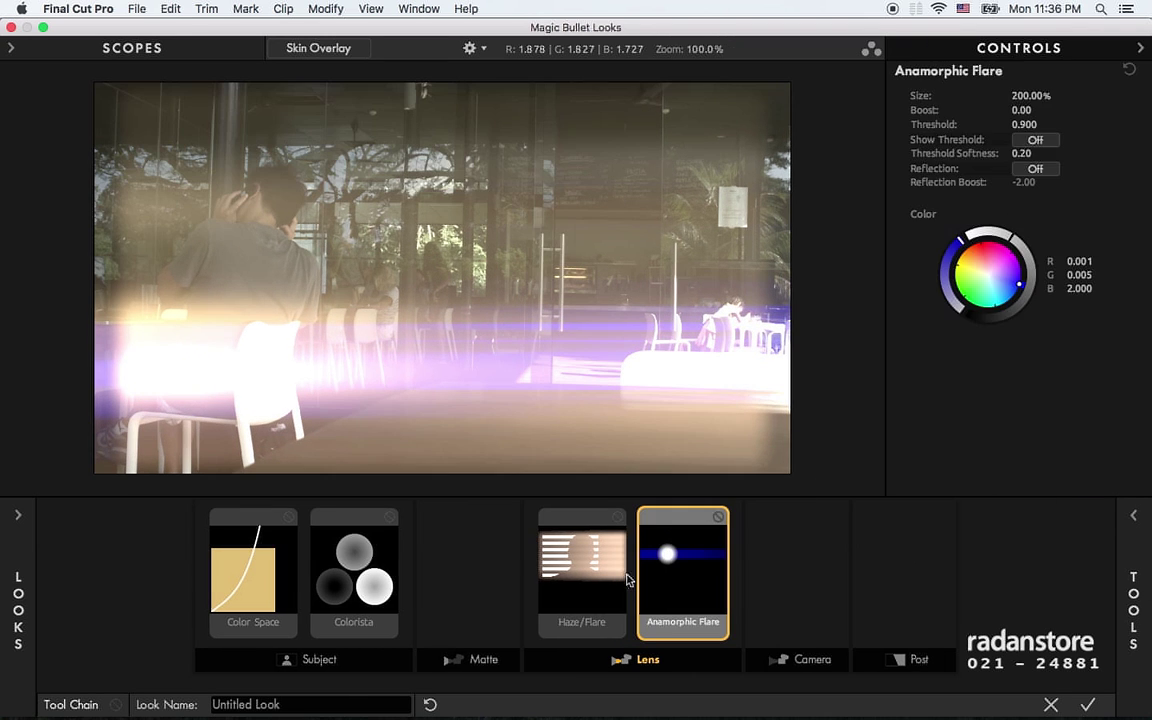
click(589, 568)
key(Delete)
click(600, 566)
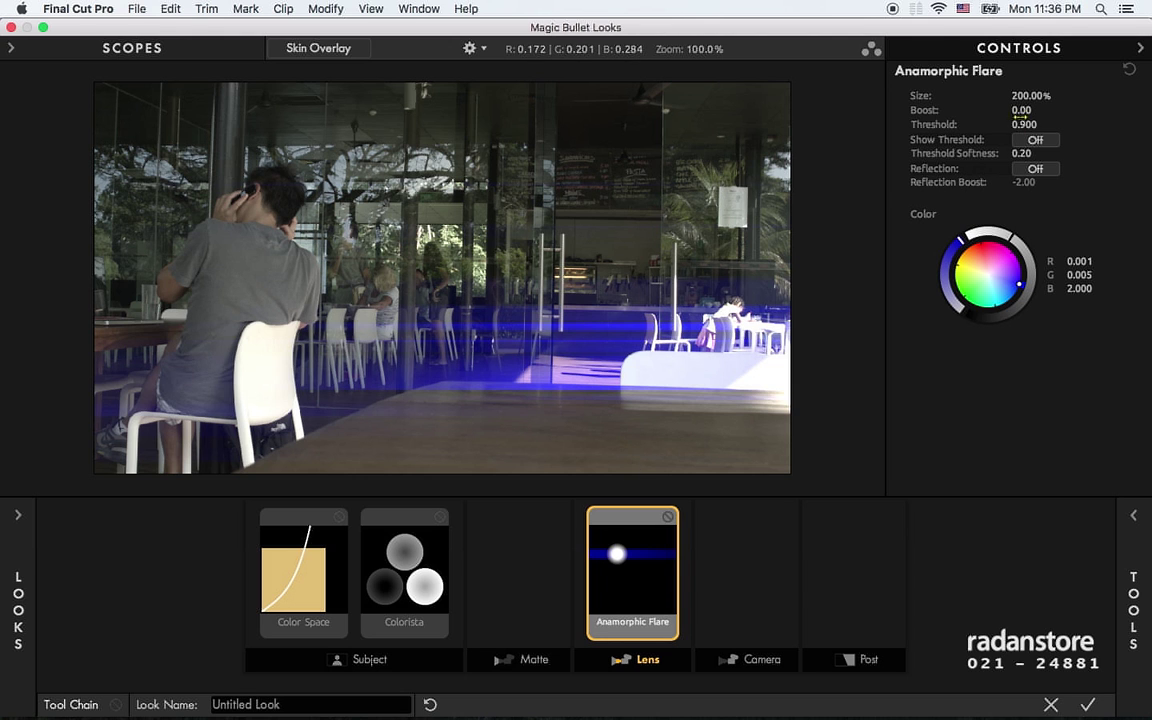
- Set the Anamorphic Flare to Boost +1.30, Size 58.44% and a warm near-white colour
drag(918, 110, 1016, 122)
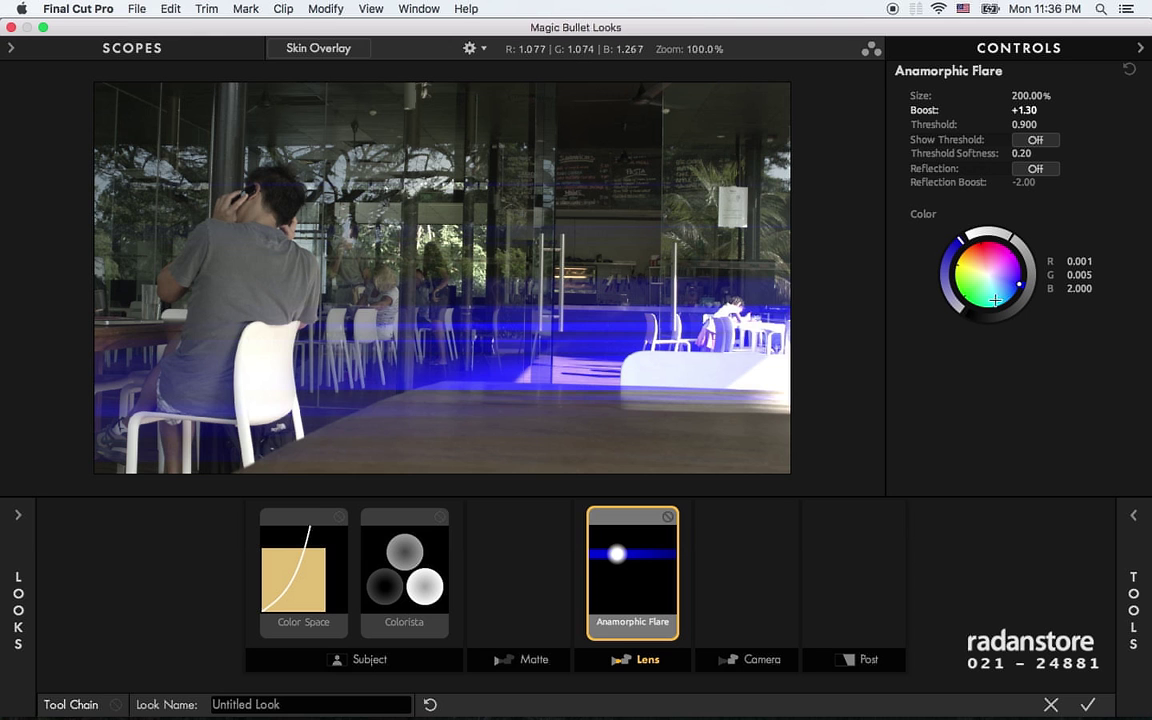
click(974, 264)
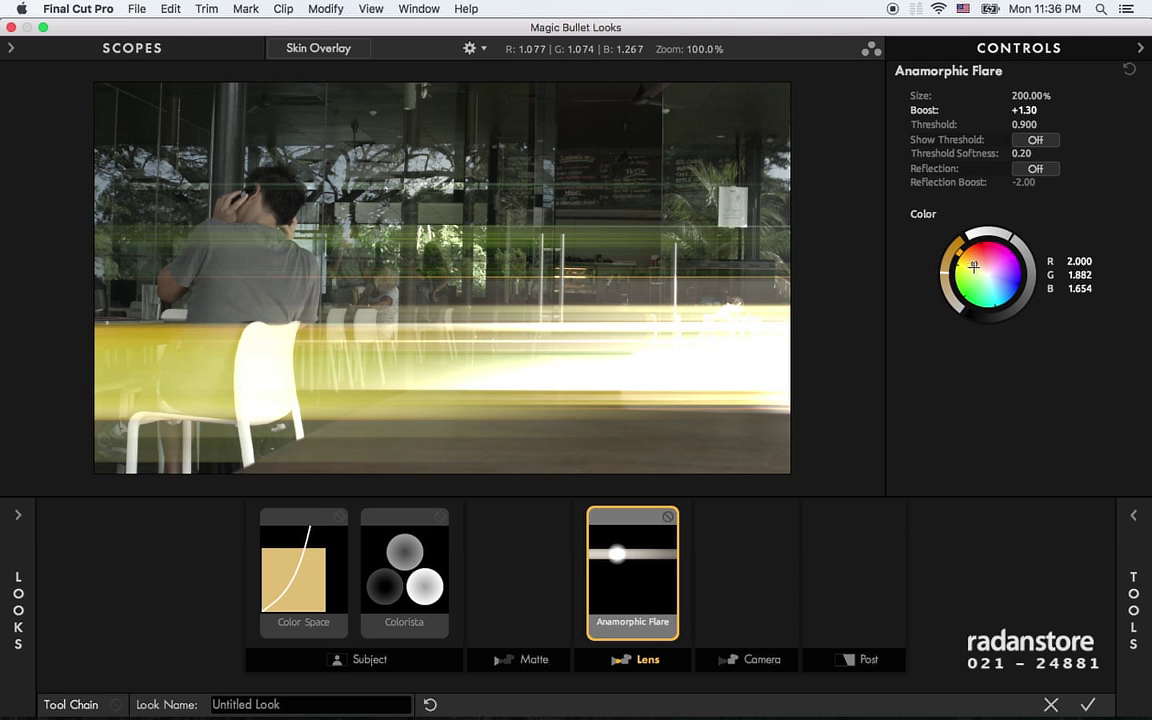
drag(974, 267, 982, 271)
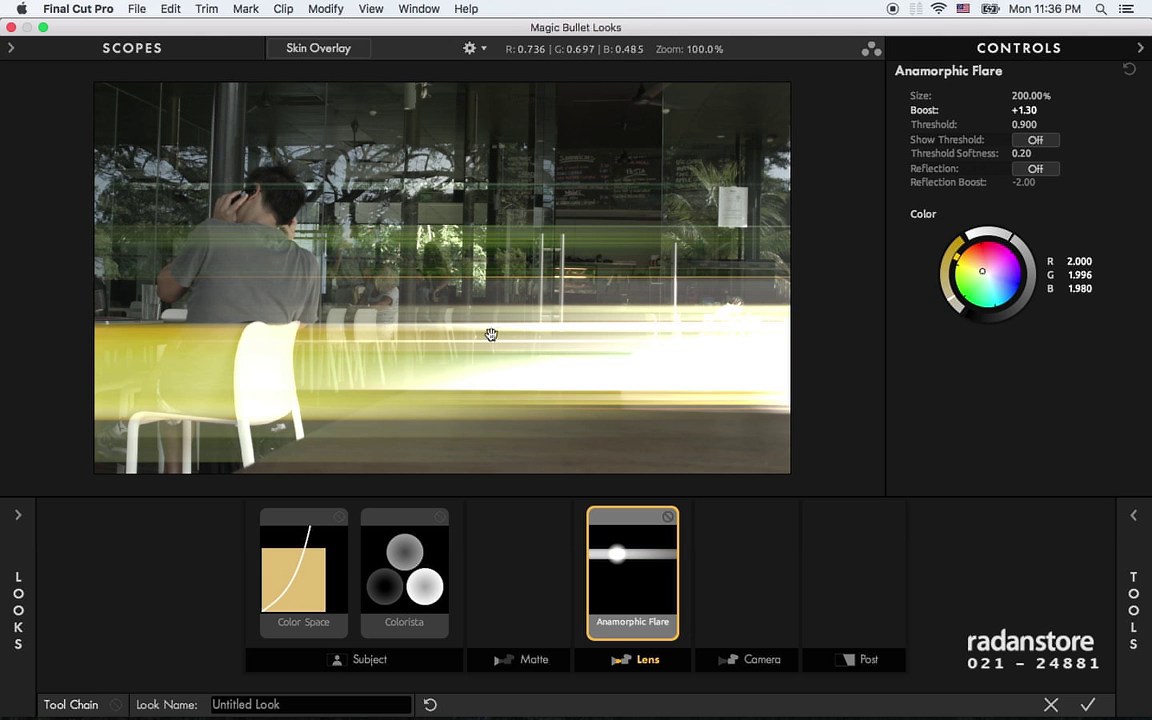
drag(982, 270, 985, 273)
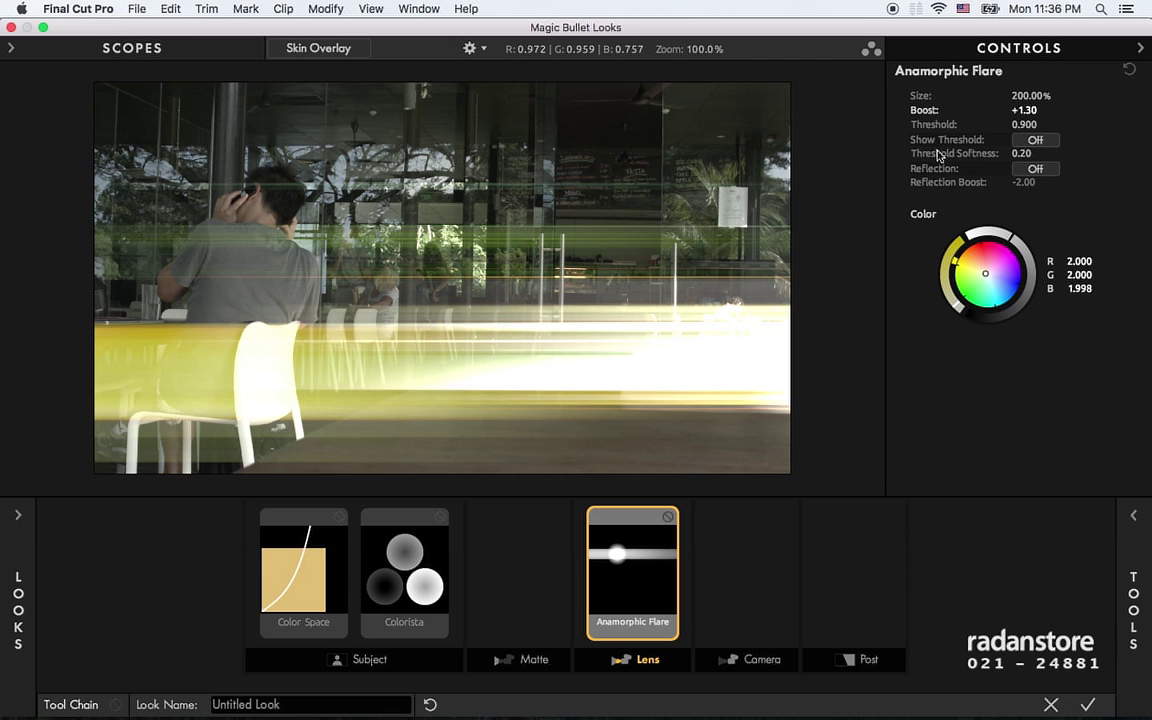
drag(956, 93, 900, 95)
mouse_move(1030, 95)
mouse_down()
mouse_move(1010, 95)
mouse_move(1025, 95)
mouse_up()
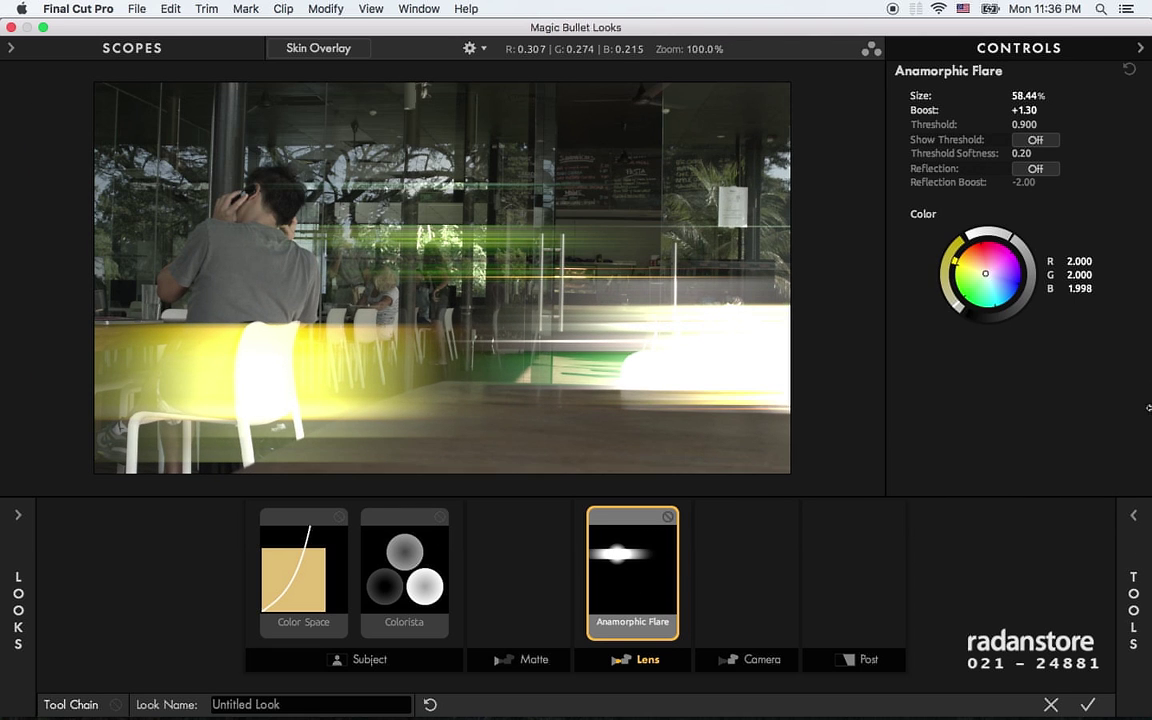
- Browse the Camera and Post tool categories
mouse_move(1149, 543)
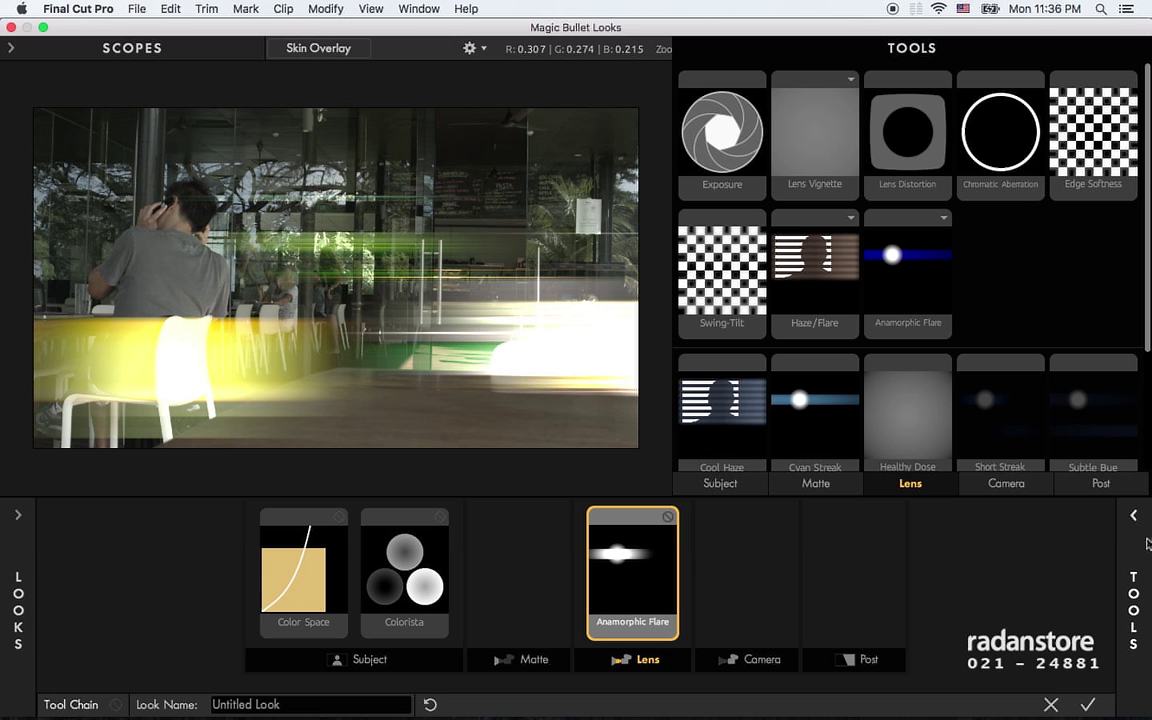
click(1009, 486)
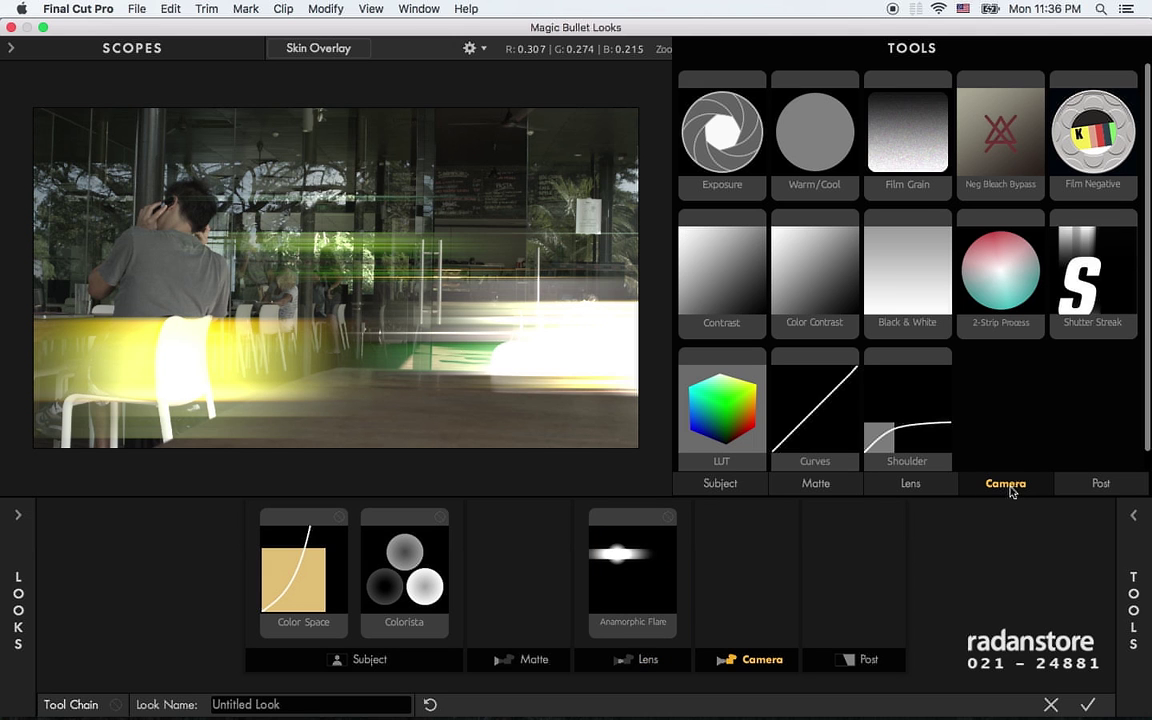
click(1090, 483)
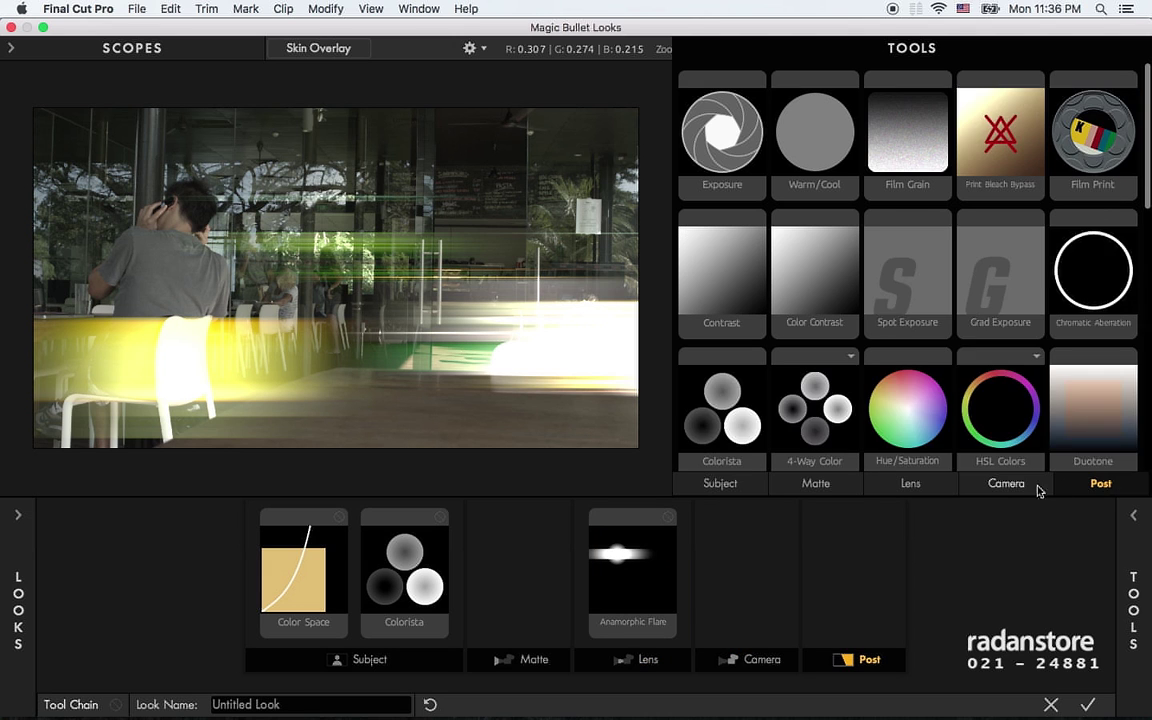